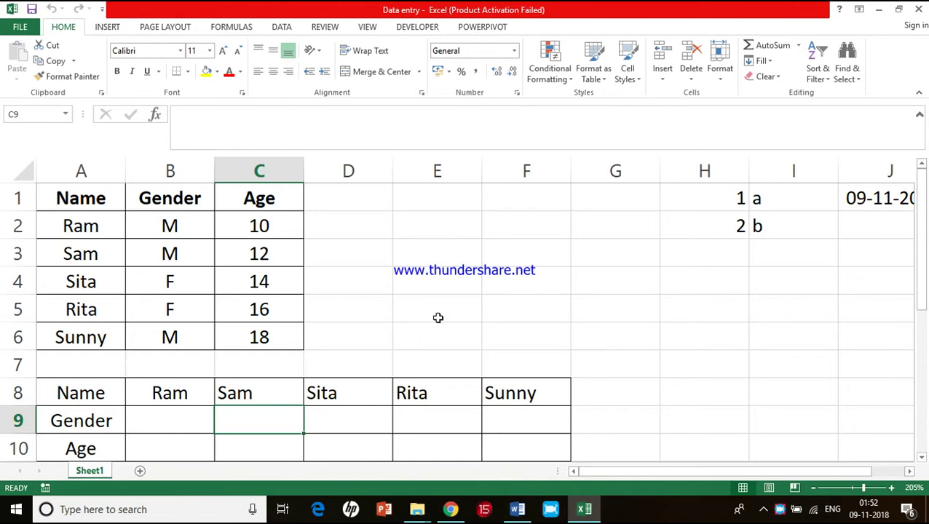
Delete the whole column H that holds the numbers 1 and 2
scroll(448, 338, "right", 2)
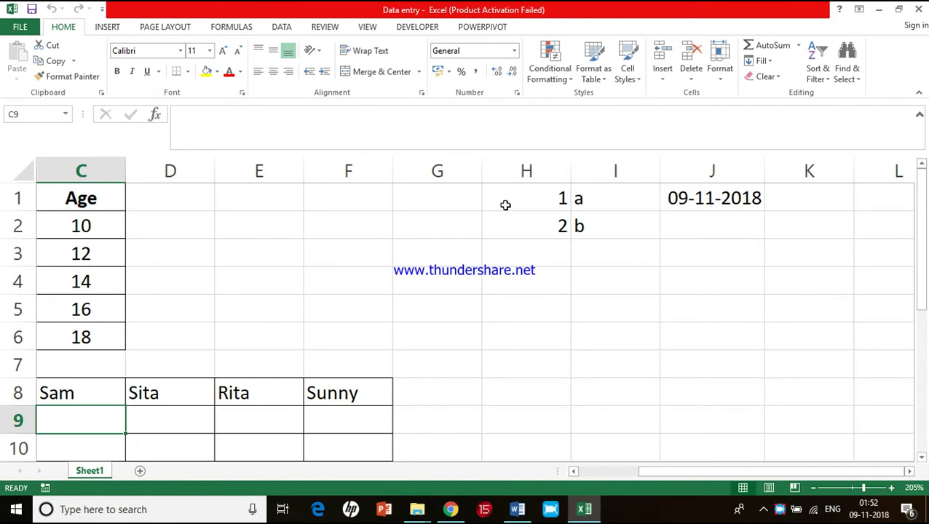
right_click(525, 169)
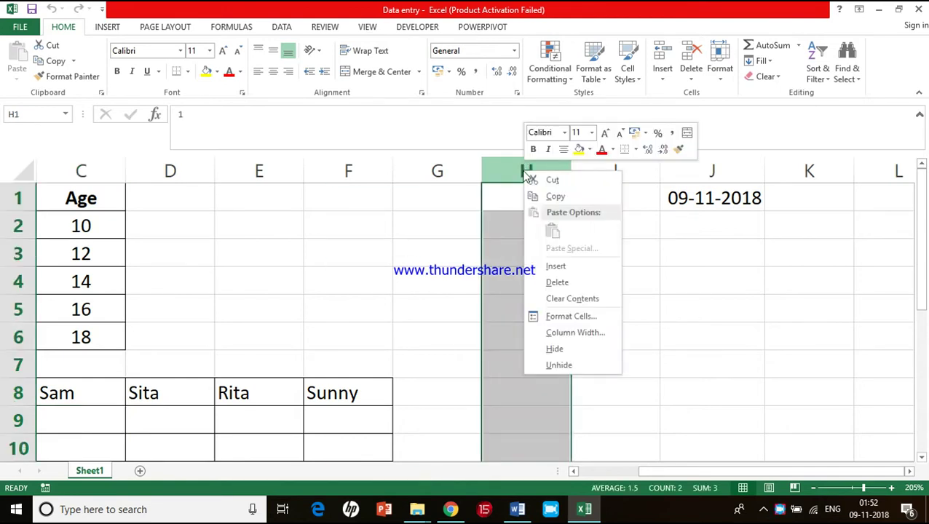
left_click(558, 283)
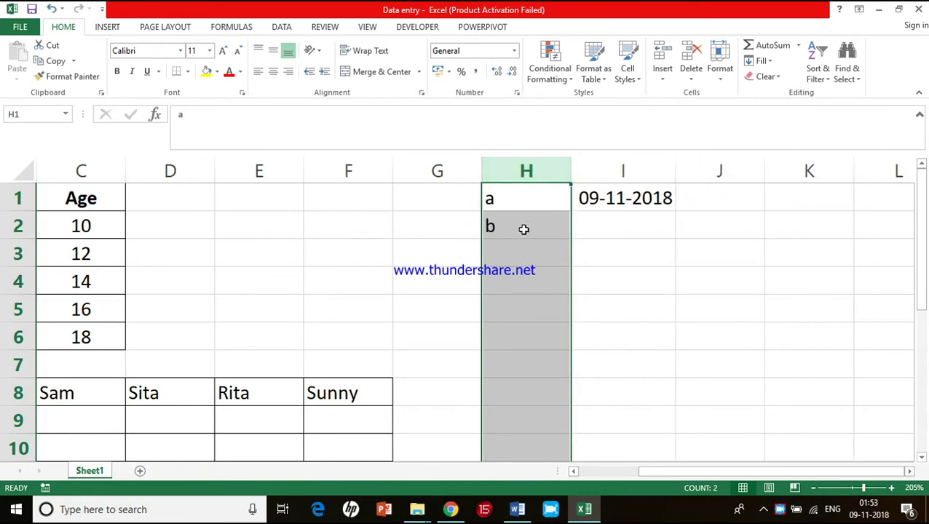
left_click(561, 255)
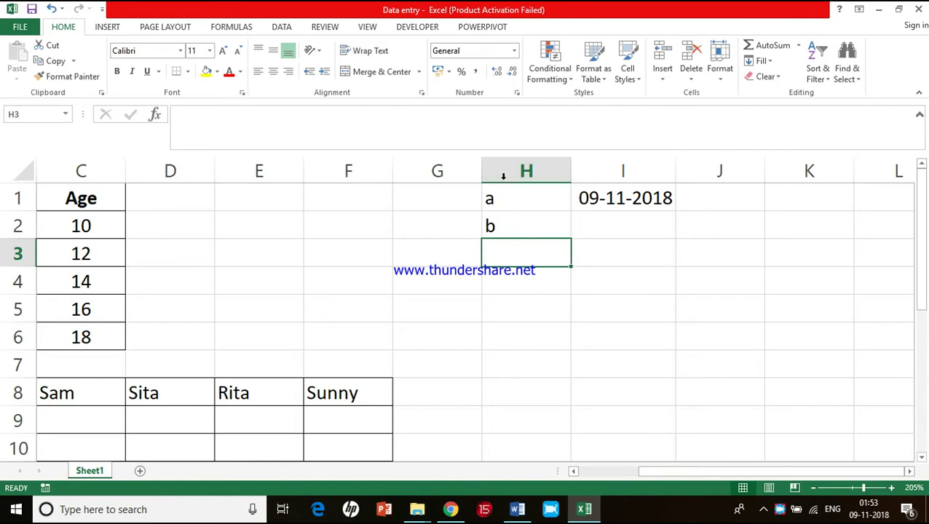
Clear only the contents of cell H2, keeping column H in place
left_click(523, 227)
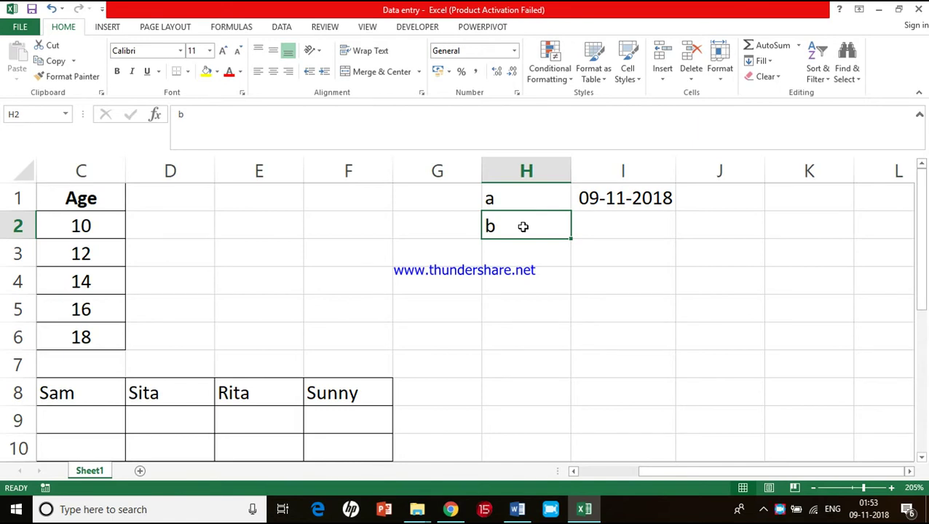
key("Delete")
left_click(532, 166)
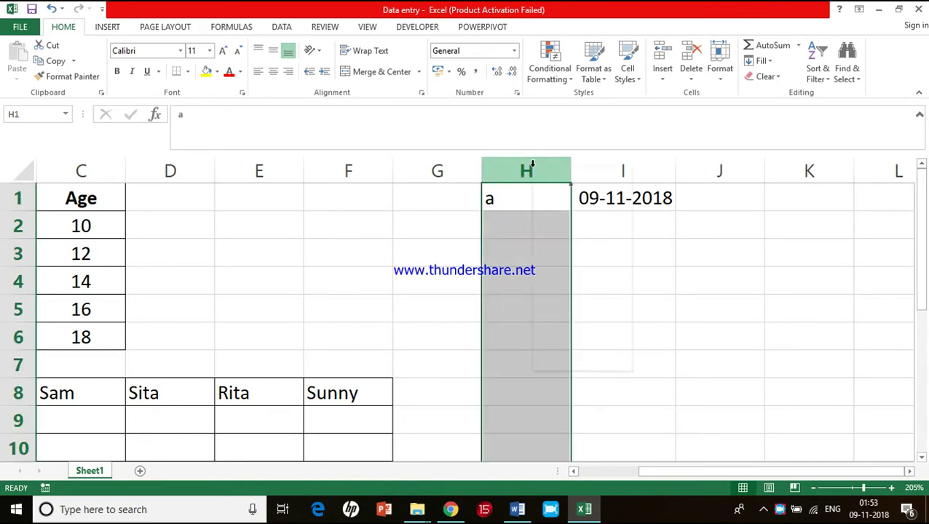
right_click(532, 166)
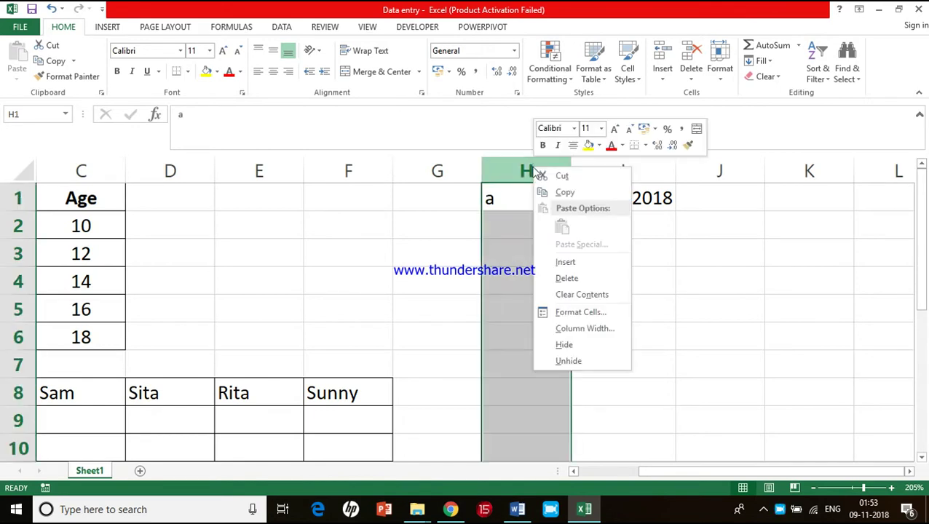
left_click(511, 256)
left_click(511, 256)
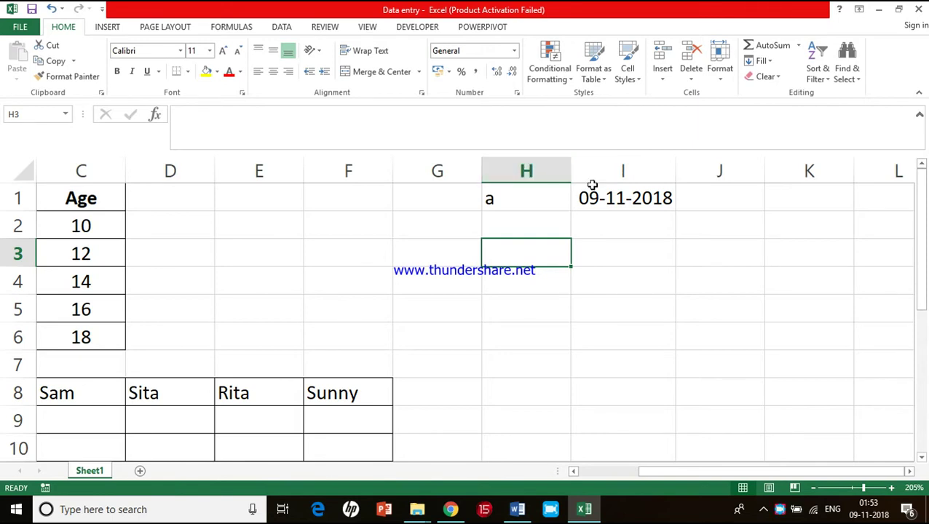
Delete columns H and I together, including the remaining letter and the date
left_click(524, 169)
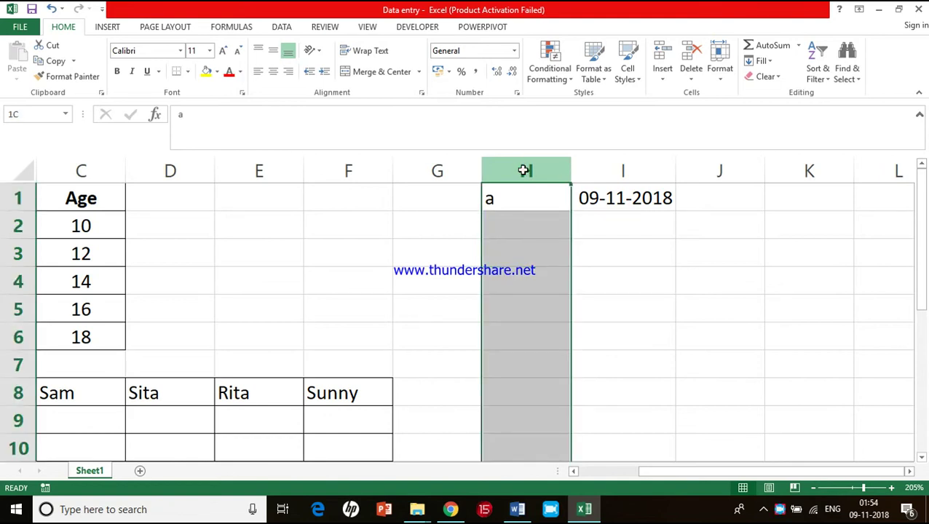
left_click(587, 170, "shift")
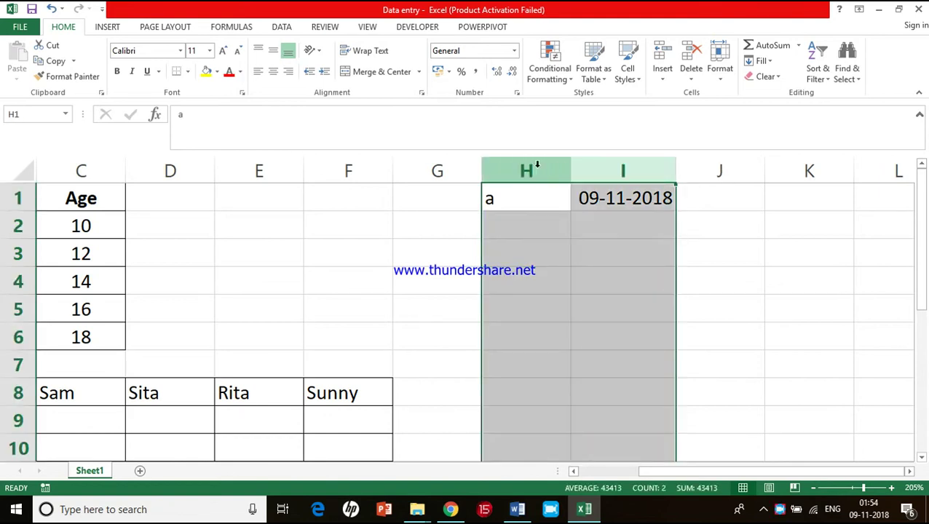
right_click(595, 171)
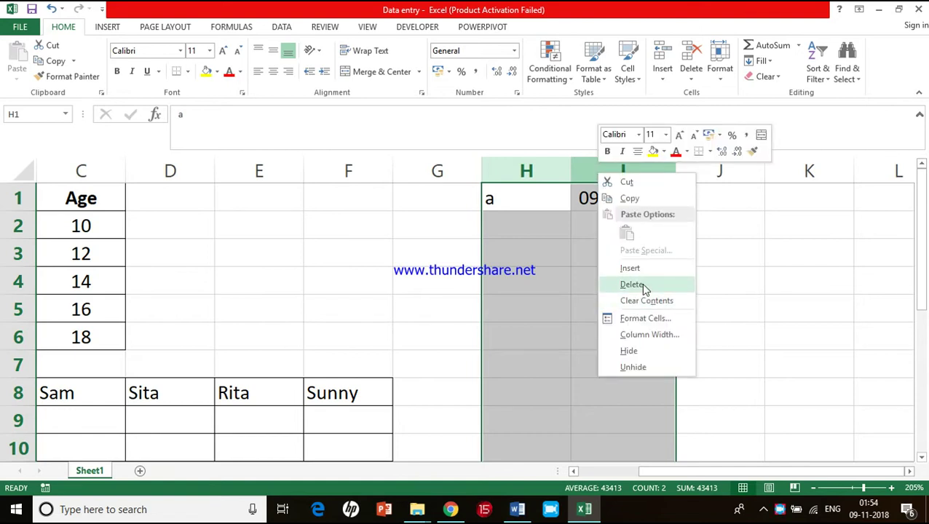
left_click(633, 284)
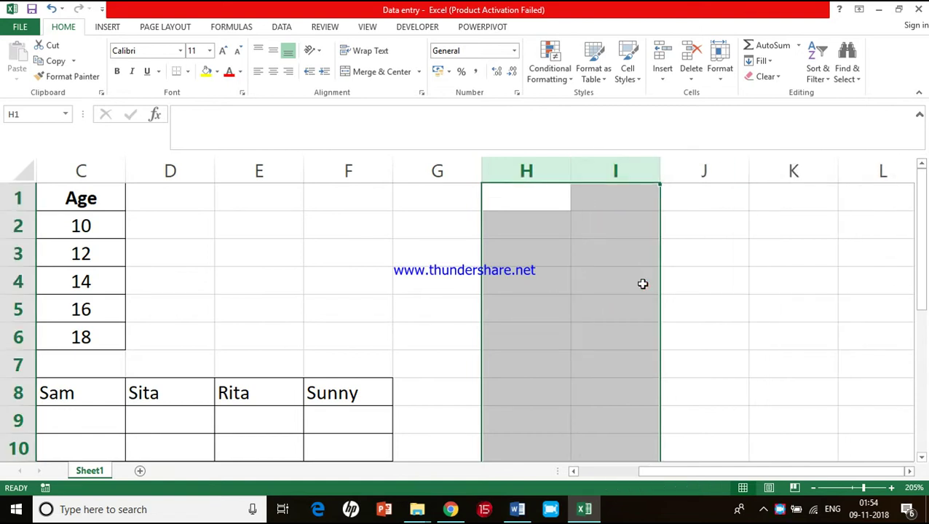
Delete rows 8 to 10, which hold the horizontal table below the main one
scroll(643, 284, "left", 2)
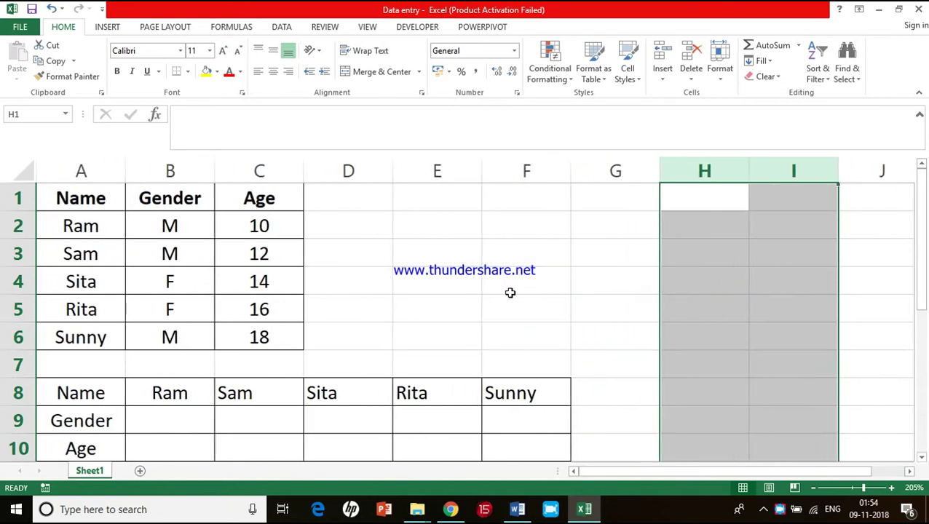
scroll(510, 292, "down", 1)
scroll(510, 293, "up", 1)
scroll(510, 293, "down", 1)
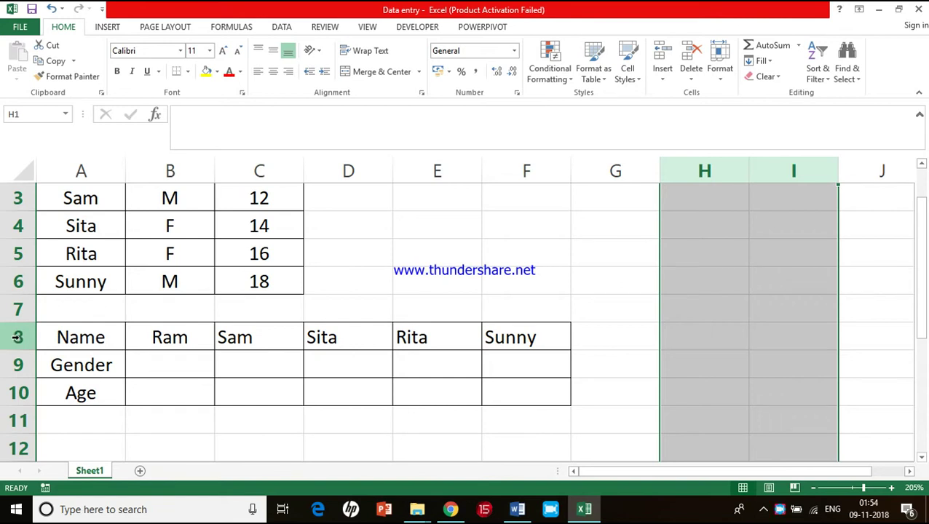
left_click_drag(16, 337, 16, 388)
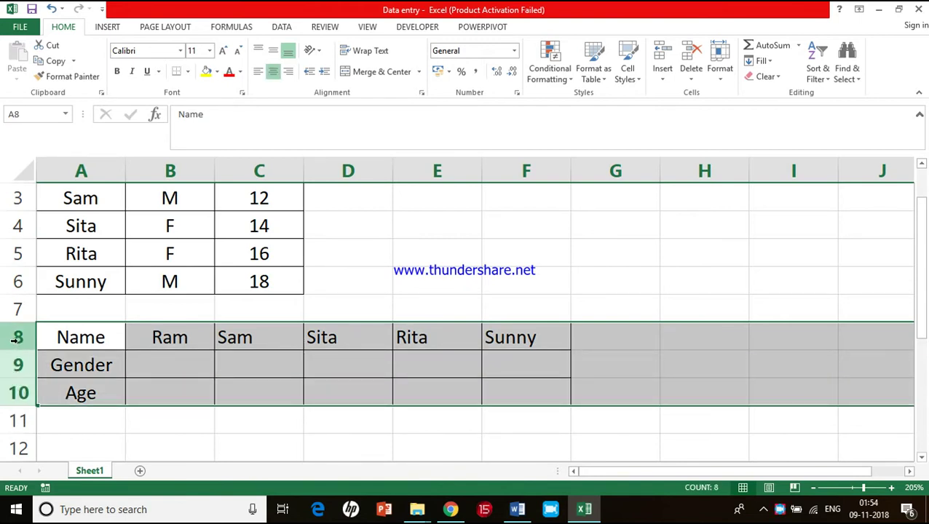
right_click(14, 340)
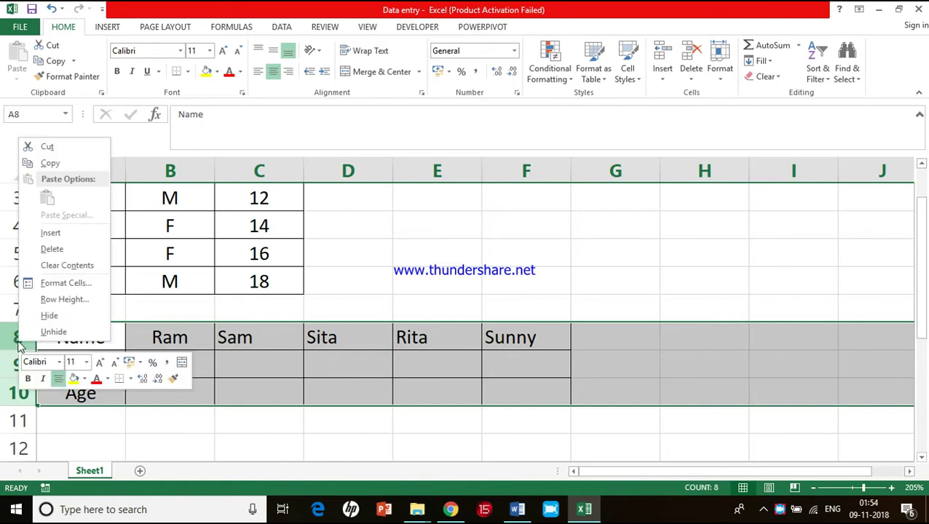
left_click(66, 251)
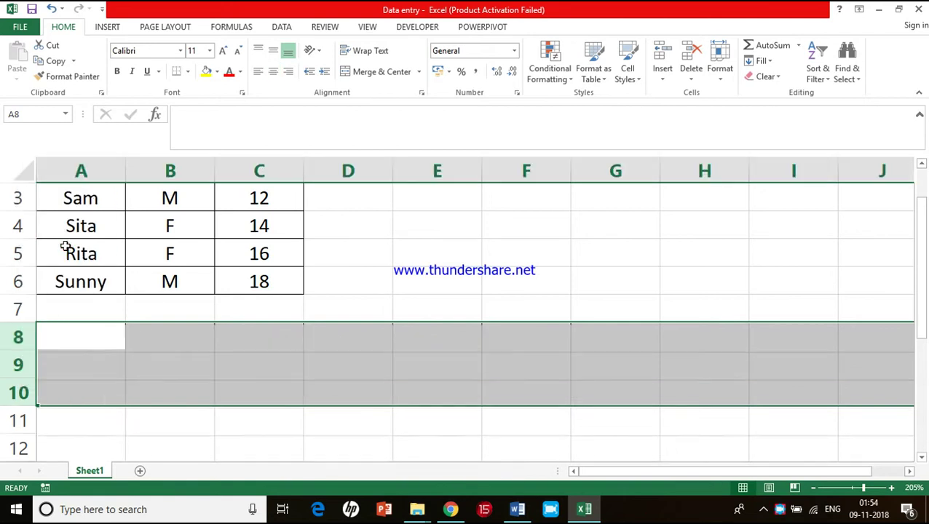
left_click(418, 293)
Insert a blank column between Gender and Age, and another blank column before Name
scroll(418, 293, "up", 1)
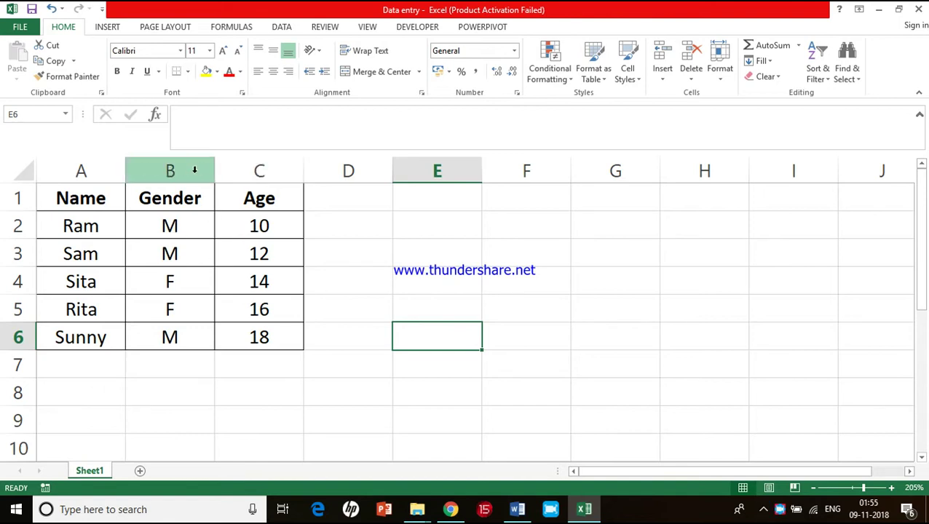
right_click(251, 168)
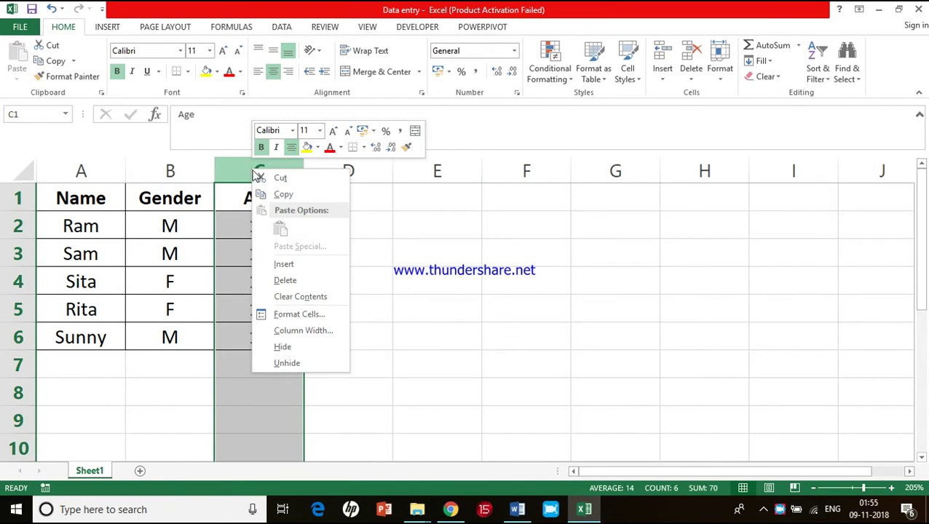
left_click(284, 264)
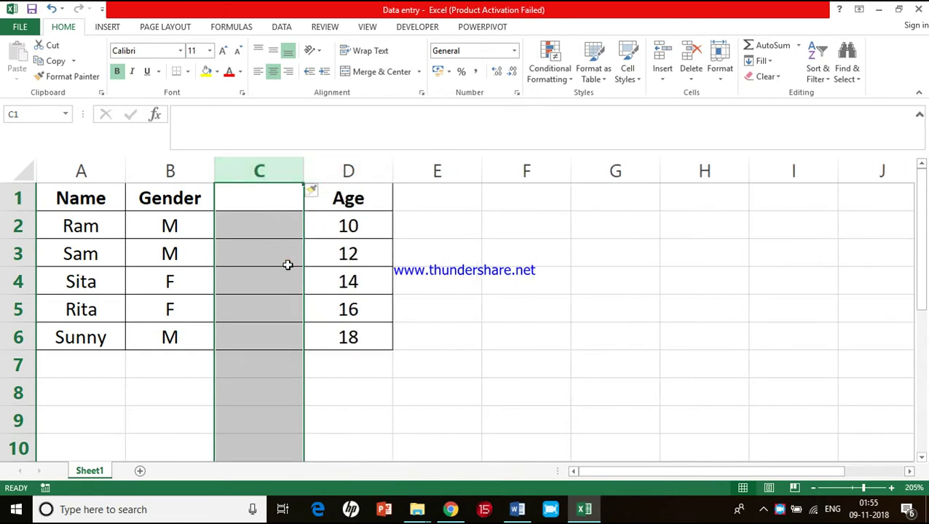
left_click(321, 248)
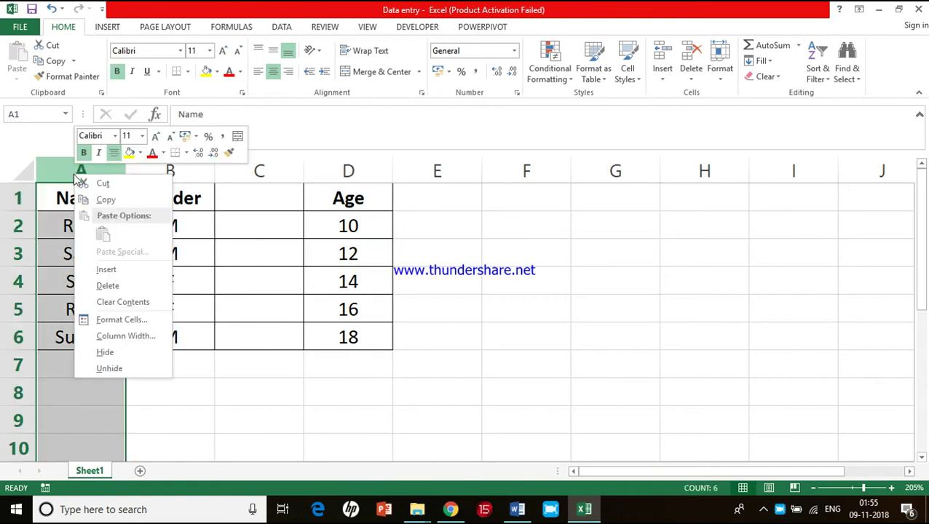
left_click(106, 270)
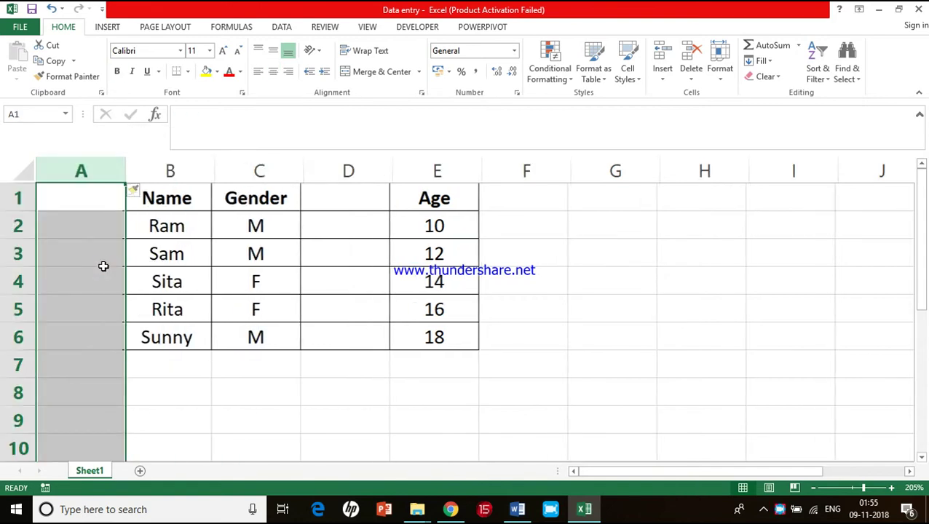
left_click(91, 198)
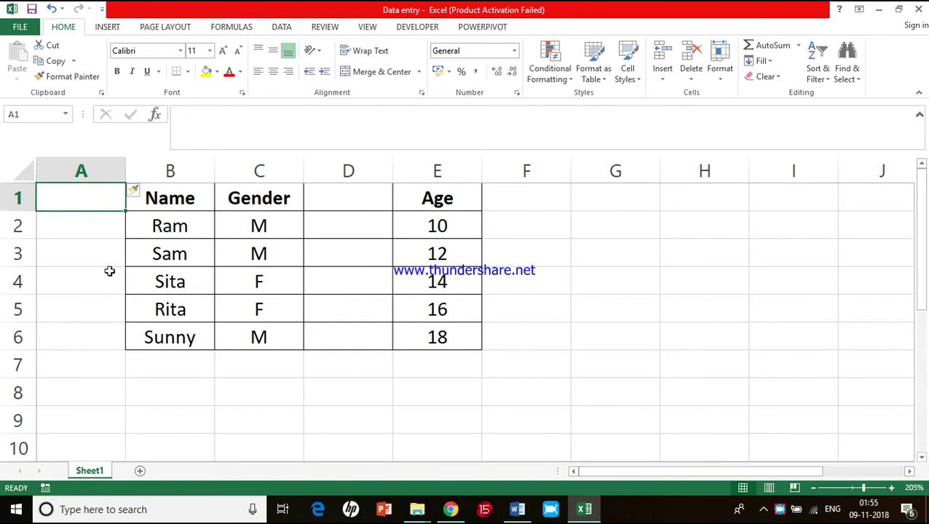
Insert a blank row at row 4, between the second and third student records
right_click(15, 281)
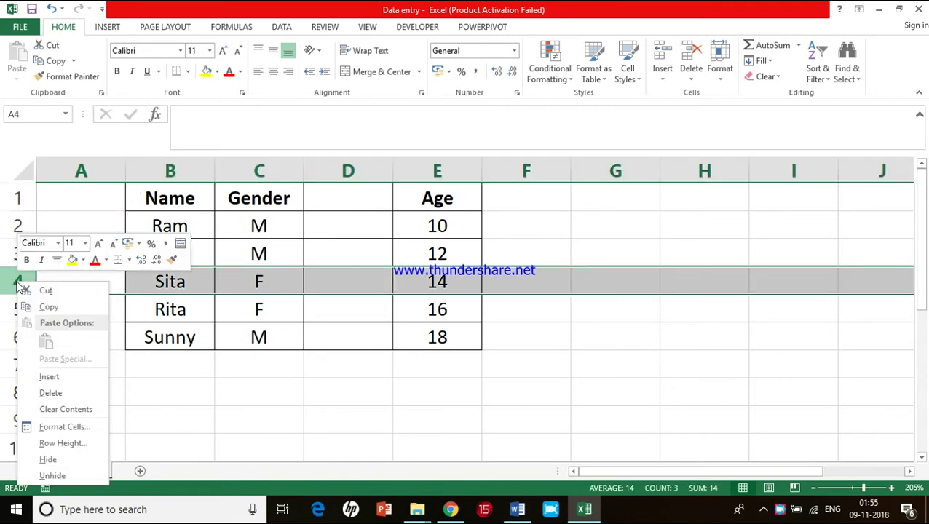
left_click(47, 377)
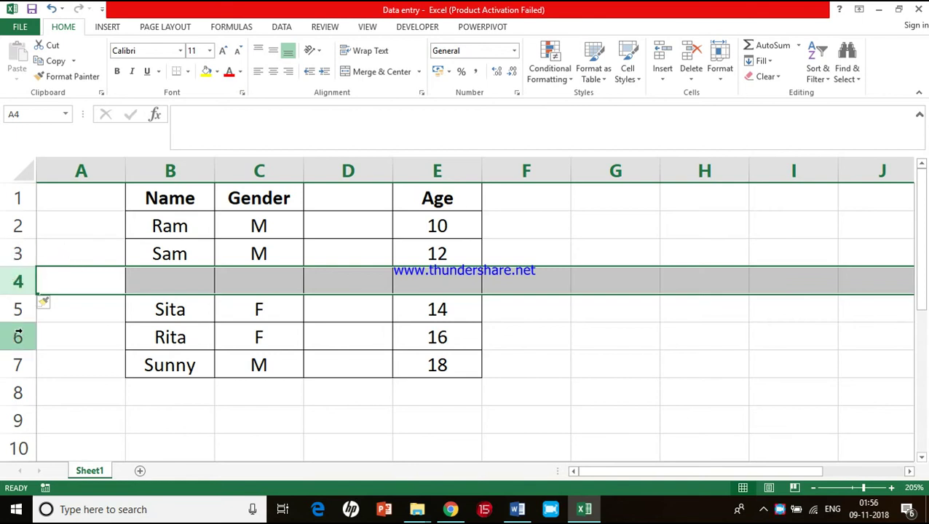
left_click(172, 279)
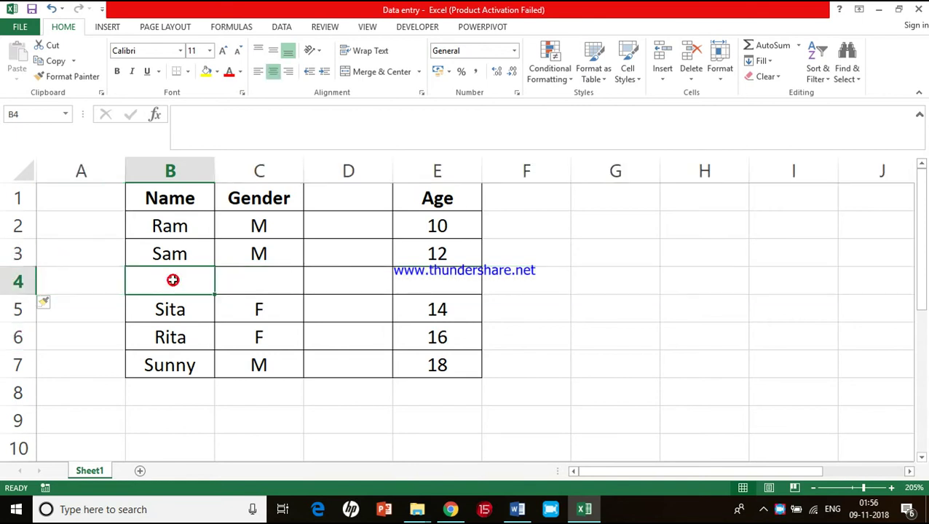
Enter the heading Student Id in cell A1 and autofit column A to its text
left_click(101, 200)
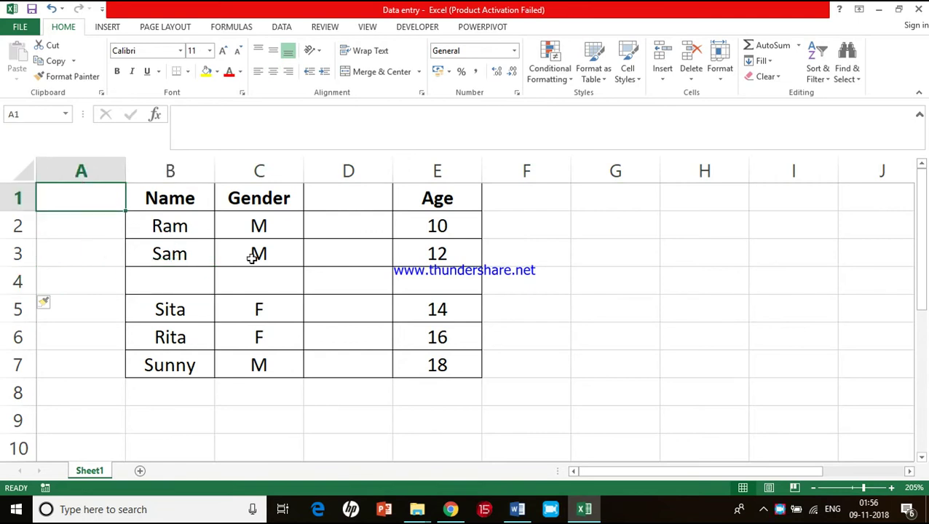
type("Student")
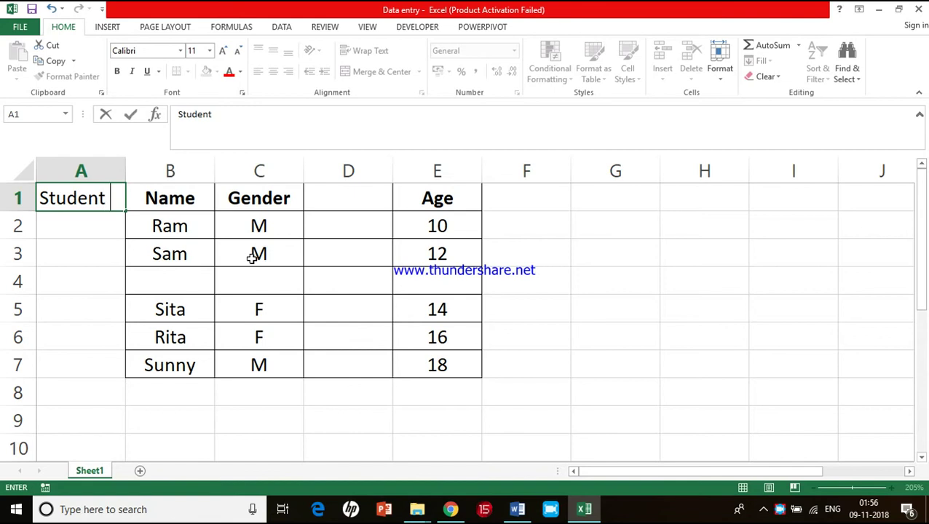
type(" Id")
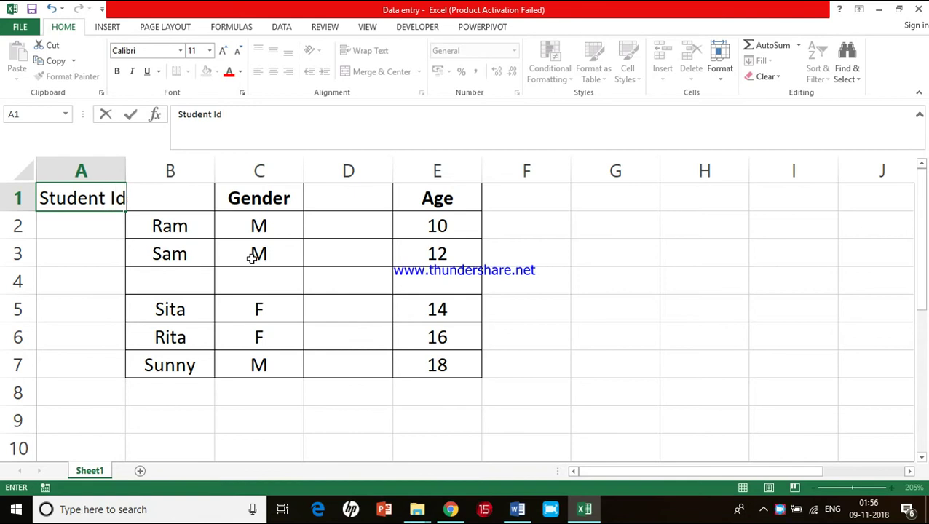
key("Tab")
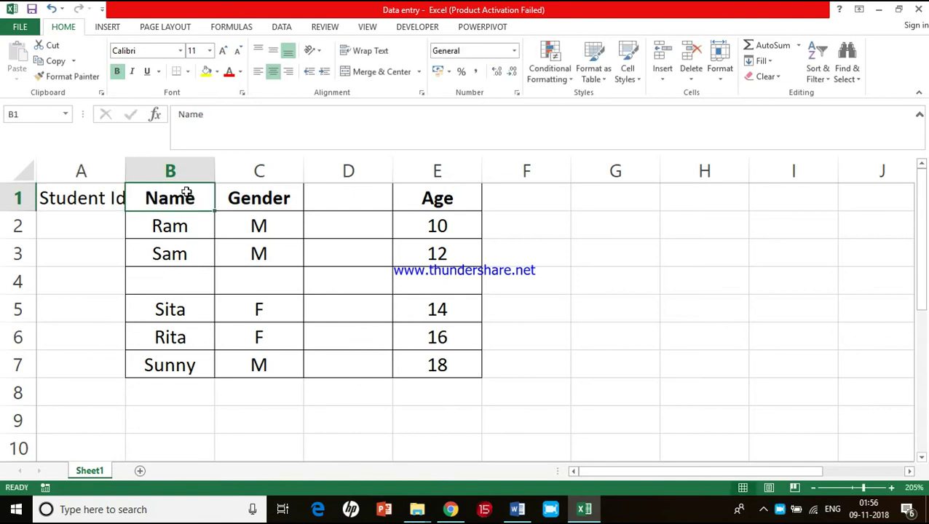
double_click(126, 176)
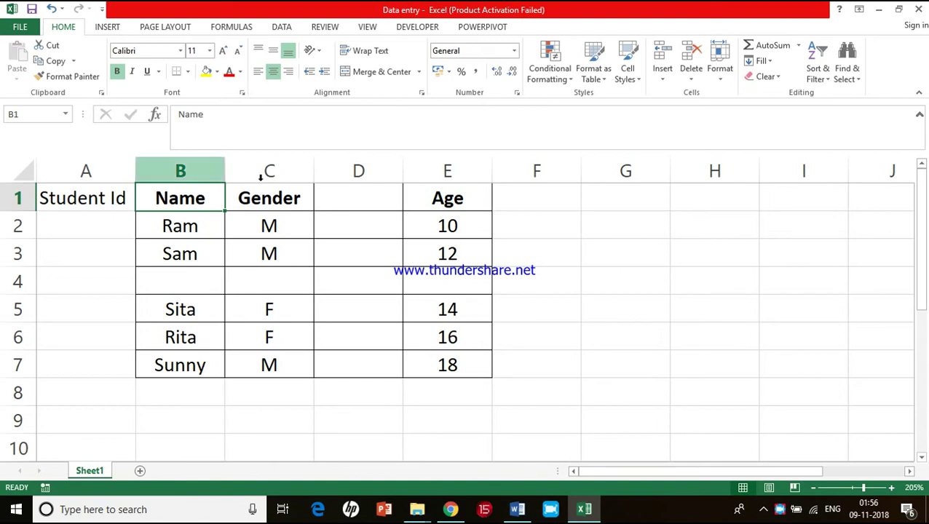
Enter the heading Class in cell D1, and select cell A2 under Student Id
left_click(373, 186)
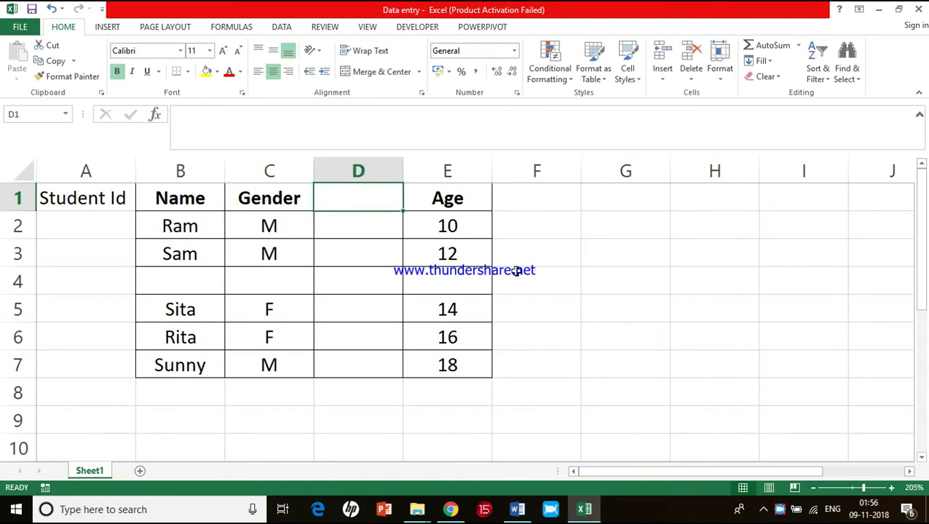
type("C")
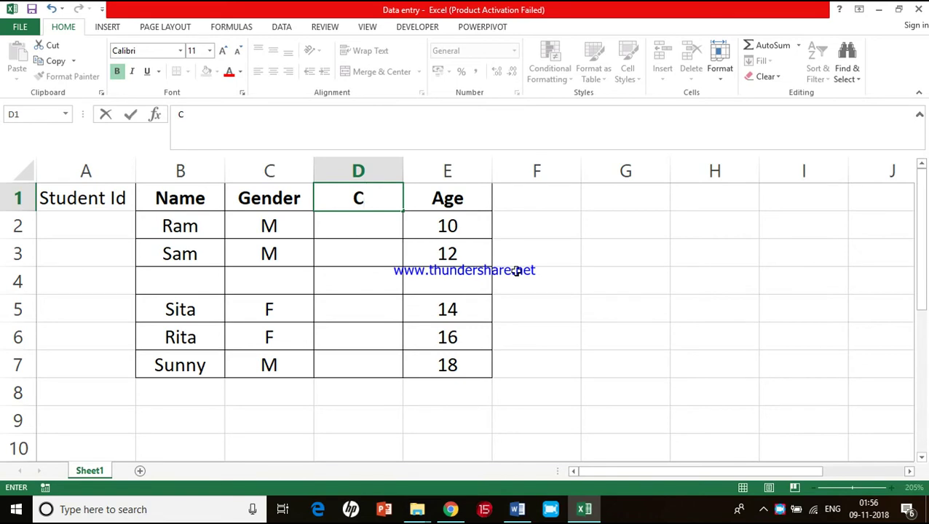
type("lass")
key("Return")
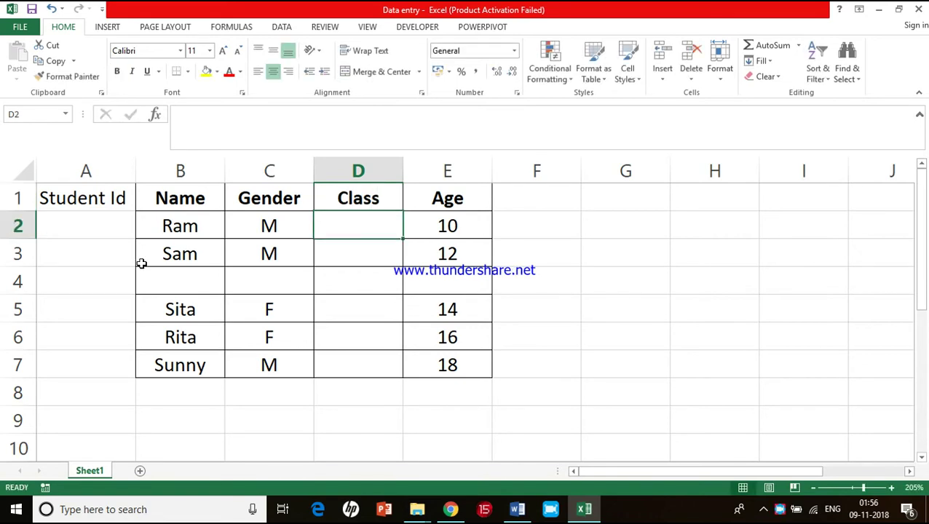
left_click(107, 221)
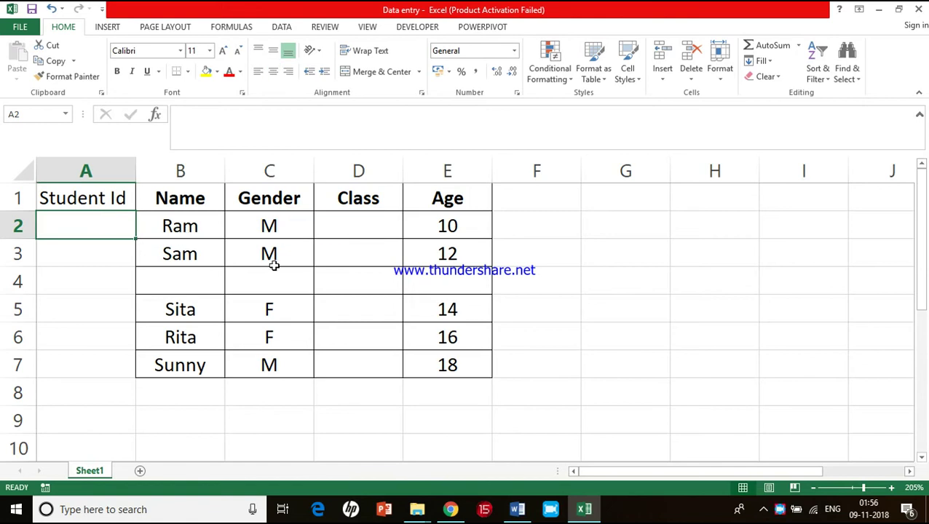
Fill cells A2:A7 under Student Id with six consecutive student ID numbers, one per row
type("123")
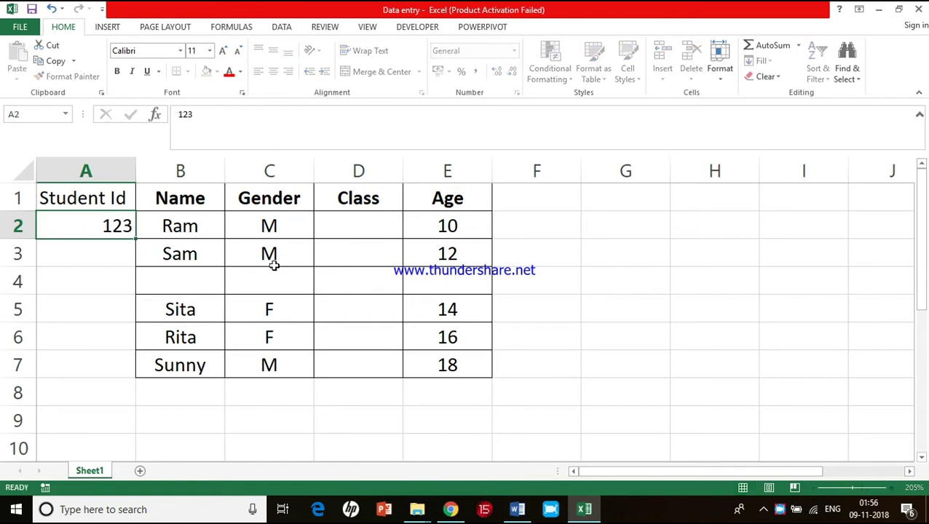
key("Return")
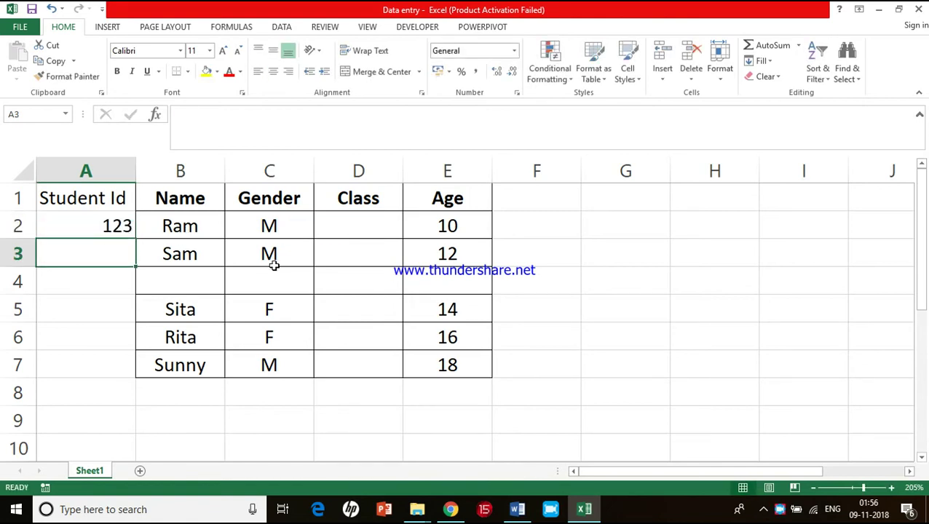
type("124")
key("Return")
type("125")
key("Return")
type("126")
key("Return")
type("127")
key("Return")
type("128")
left_click(269, 306)
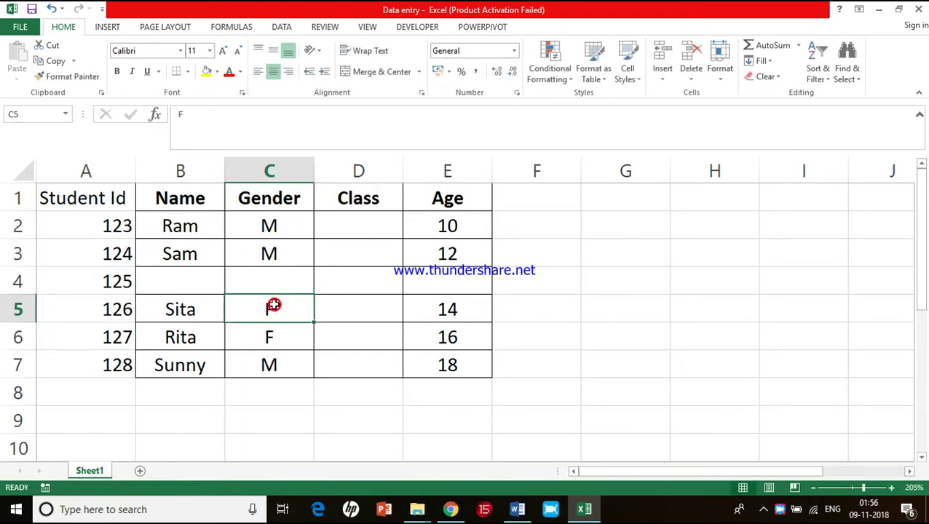
Add the new student's name in cell B4 and the gender M in cell C4
left_click(179, 272)
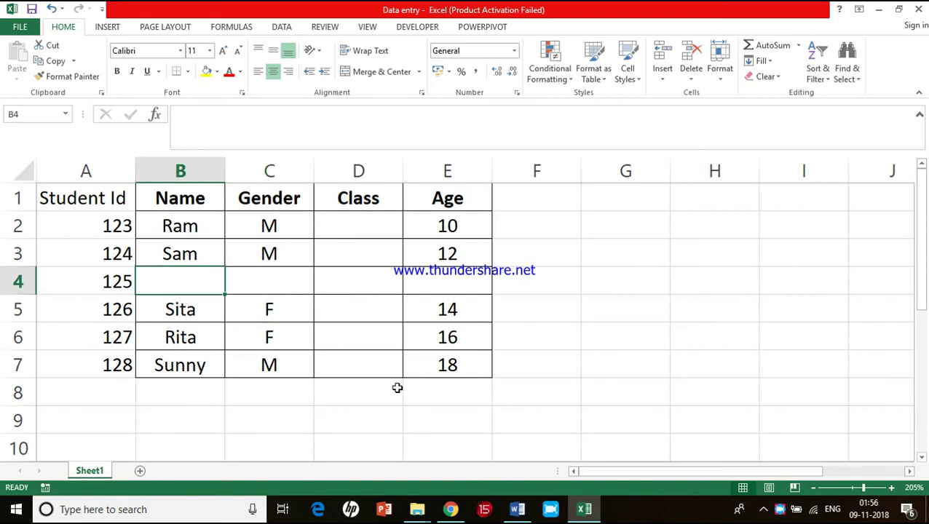
type("John")
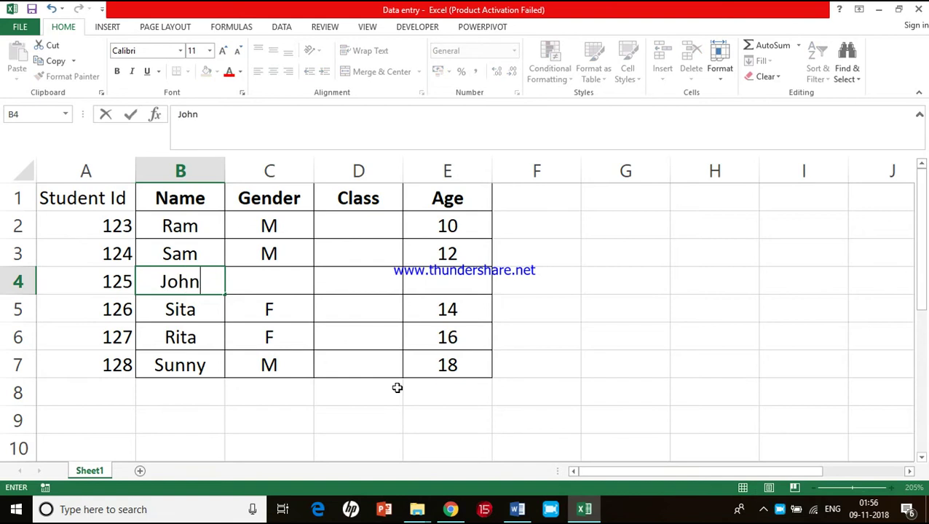
key("Tab")
type("M")
key("Tab")
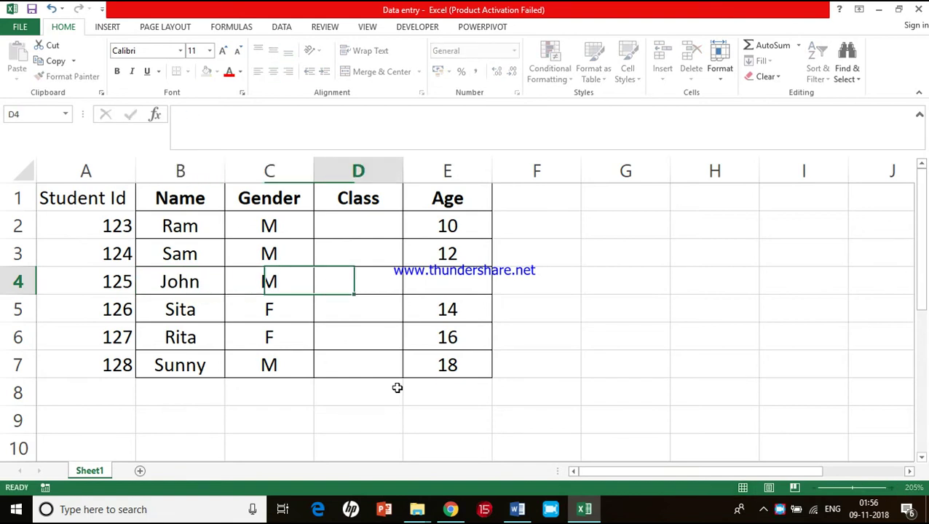
Fill the Class column in cells D2:D7 with the values 5, 6, 7, 8, 9 and 10
key("Up")
key("Up")
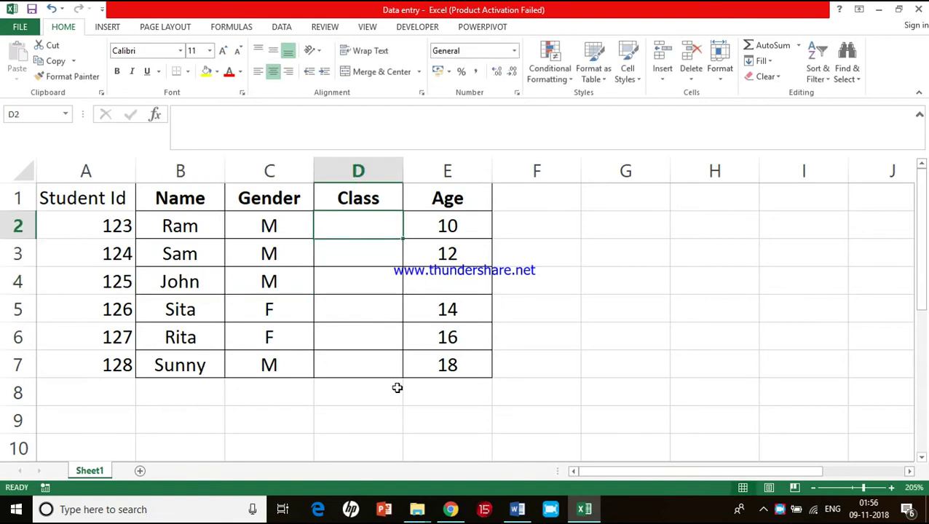
type("5")
key("Return")
type("6")
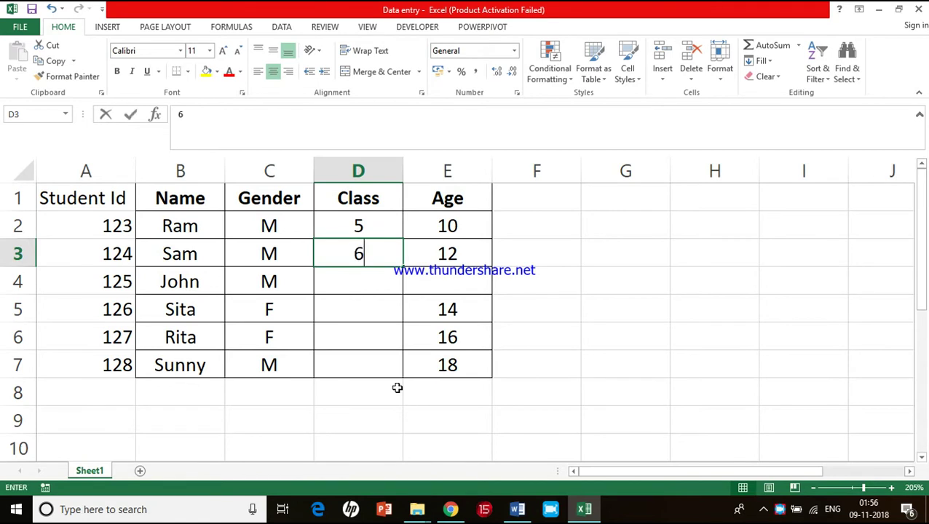
key("Return")
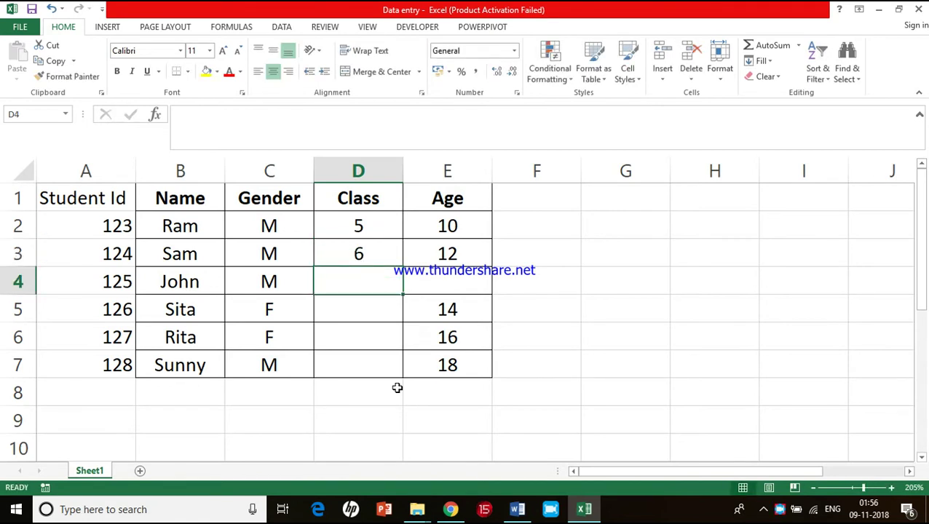
type("7")
key("Return")
type("8")
key("Return")
type("9")
key("Return")
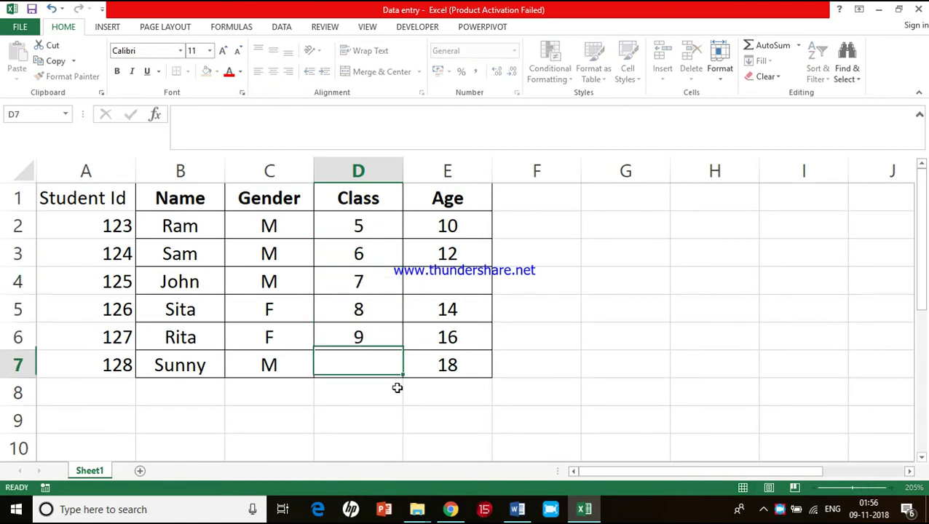
type("10")
key("Return")
Enter 11 as the new student's age in cell E4
left_click(463, 281)
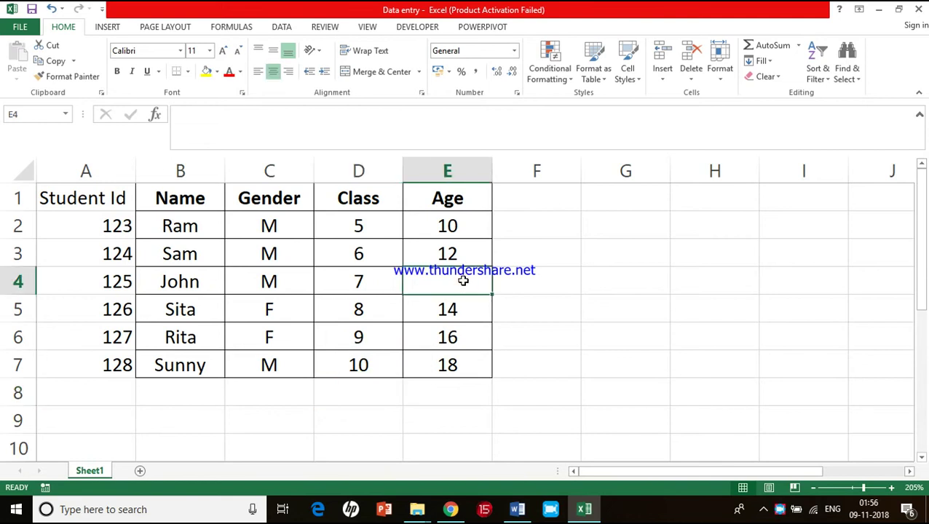
type("11")
key("Return")
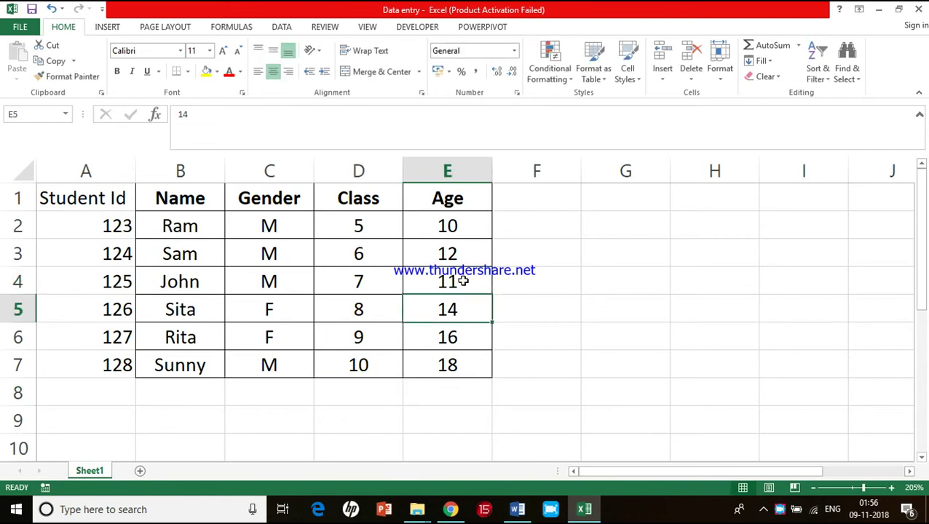
Apply all borders to the Student Id column range A1:A7 and centre its contents
left_click_drag(104, 205, 98, 359)
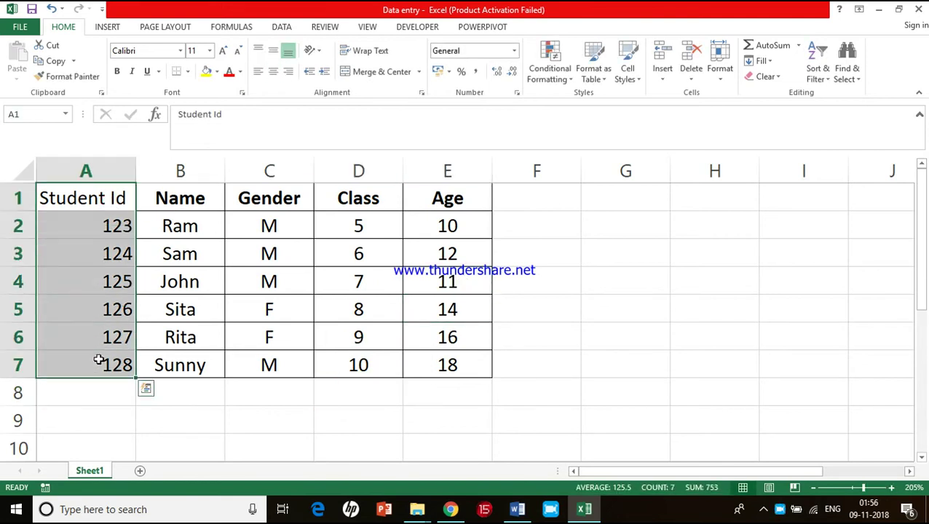
left_click(188, 72)
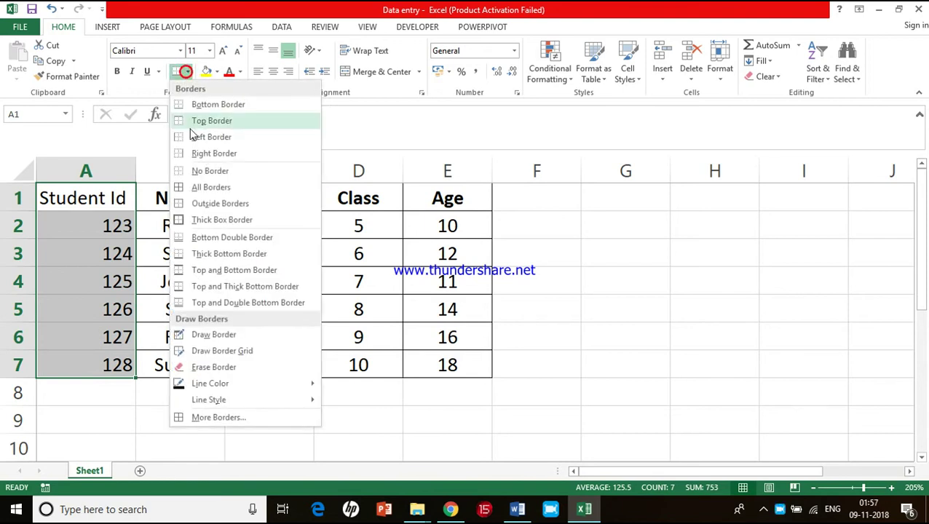
left_click(195, 187)
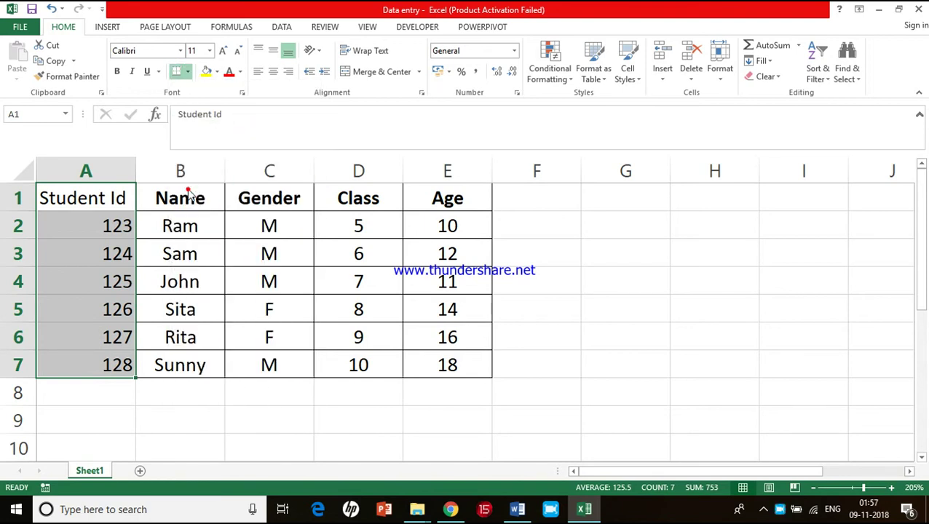
left_click(273, 74)
Make the Student Id heading in cell A1 bold to match the other headings
left_click(118, 198)
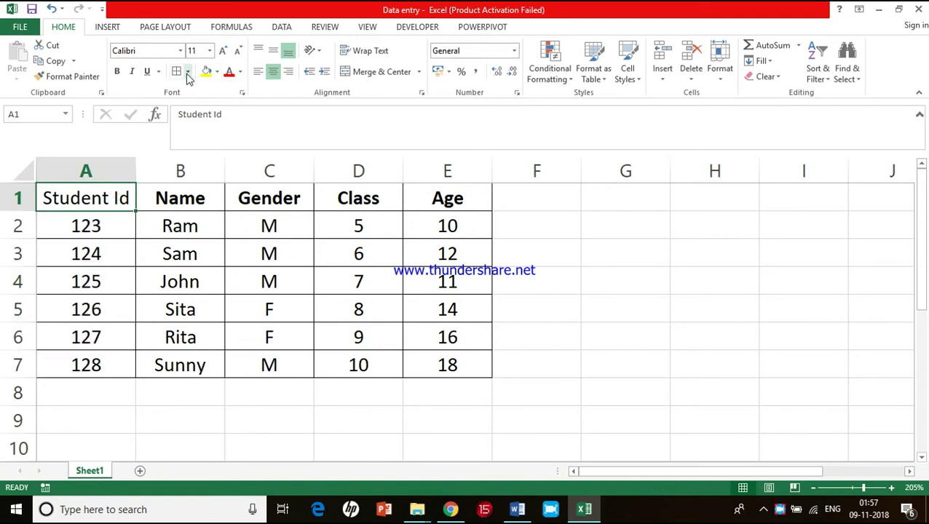
left_click(117, 72)
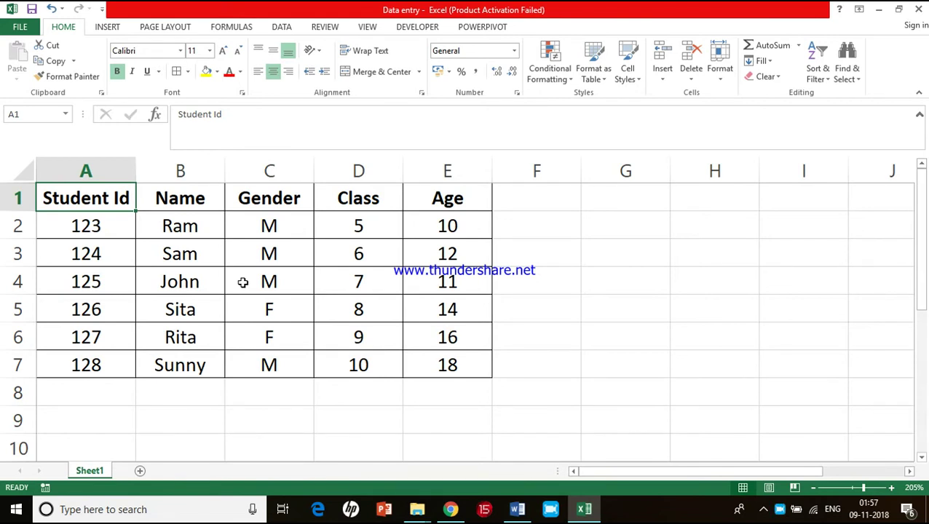
left_click(289, 280)
Save the workbook under its existing name
left_click(21, 29)
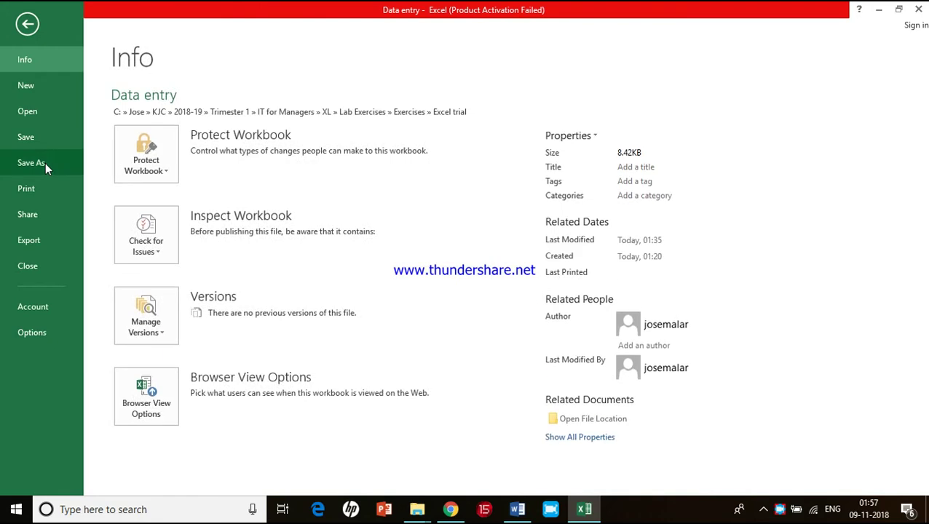
left_click(14, 24)
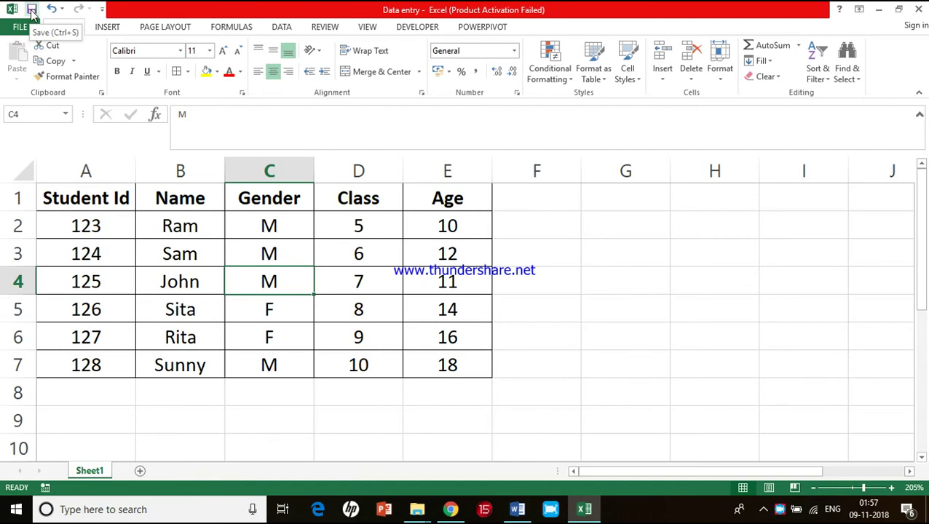
left_click(32, 10)
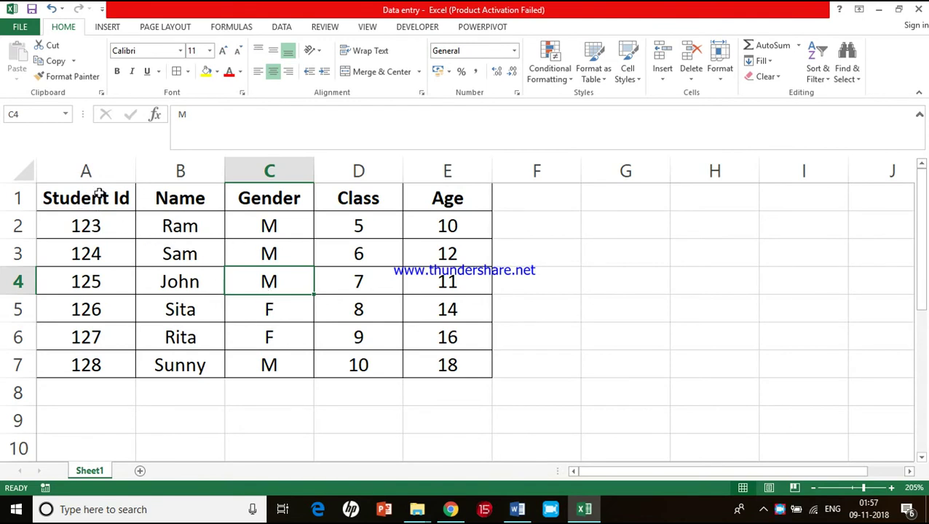
left_click_drag(99, 189, 415, 199)
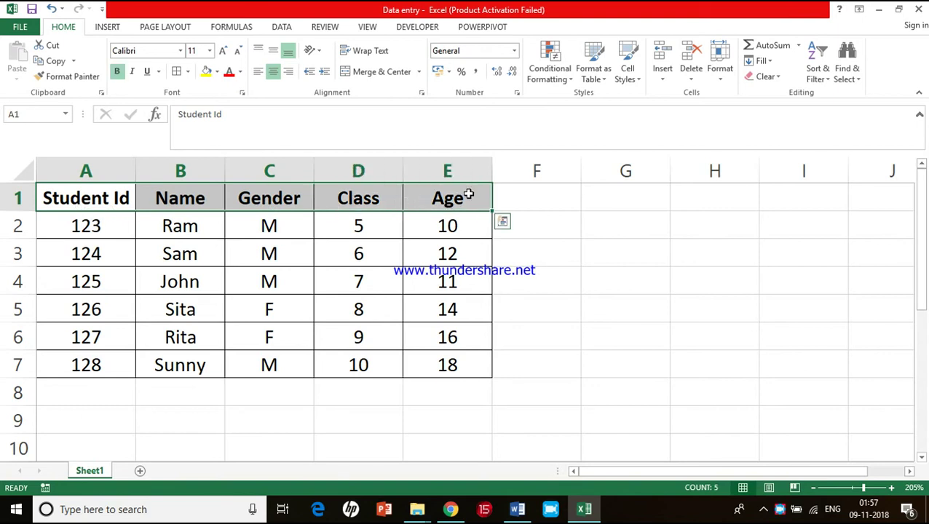
left_click(431, 275)
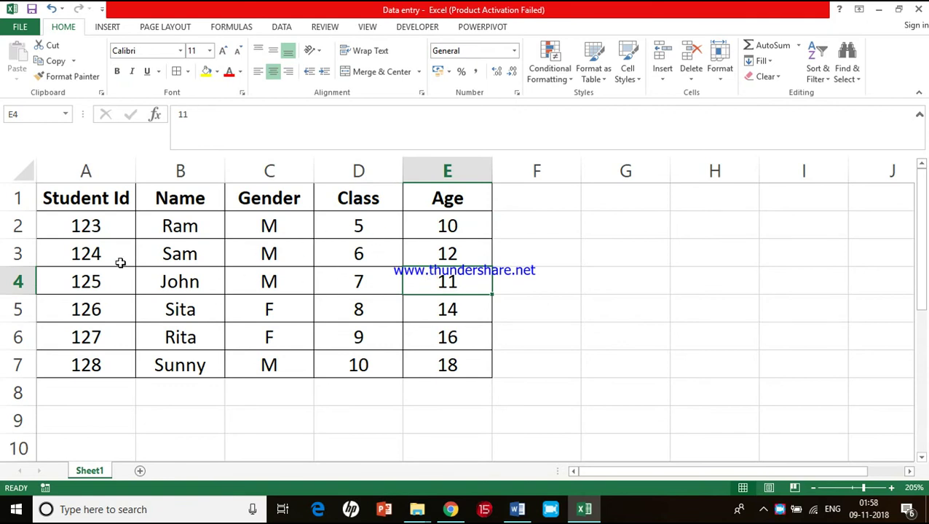
left_click(101, 198)
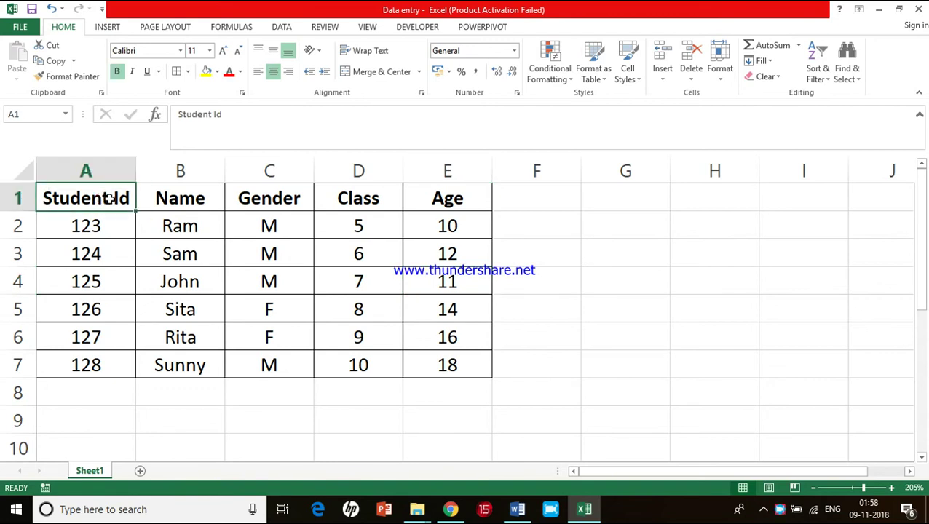
left_click_drag(101, 198, 416, 187)
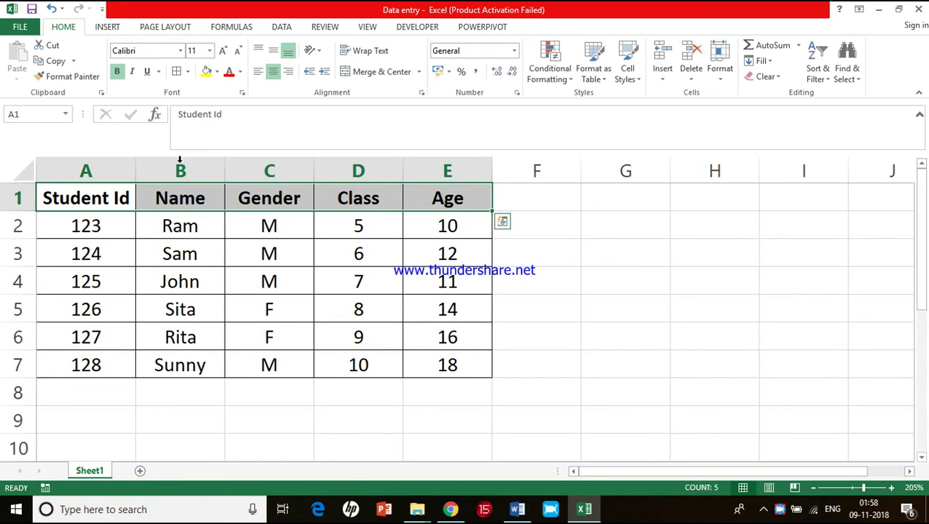
left_click(89, 198)
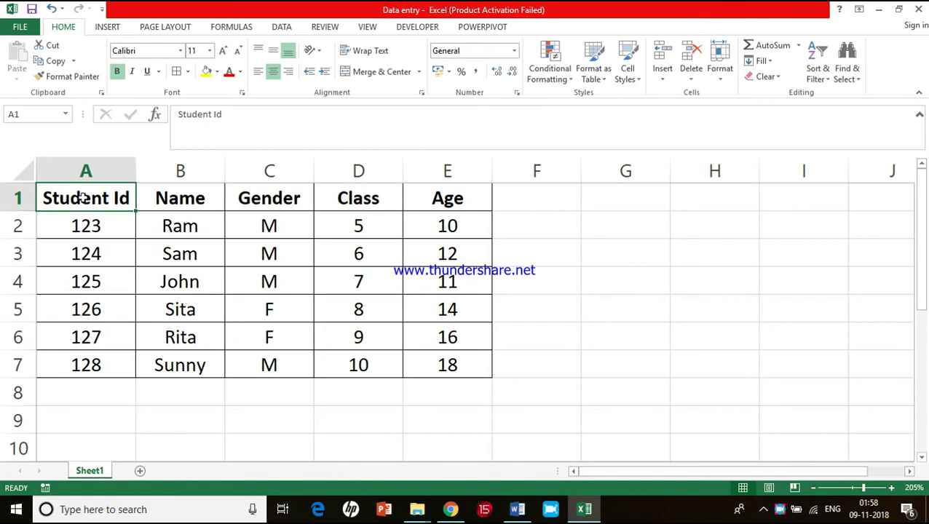
Fill the heading cells A1:E1 with a light orange theme colour
left_click_drag(114, 196, 423, 195)
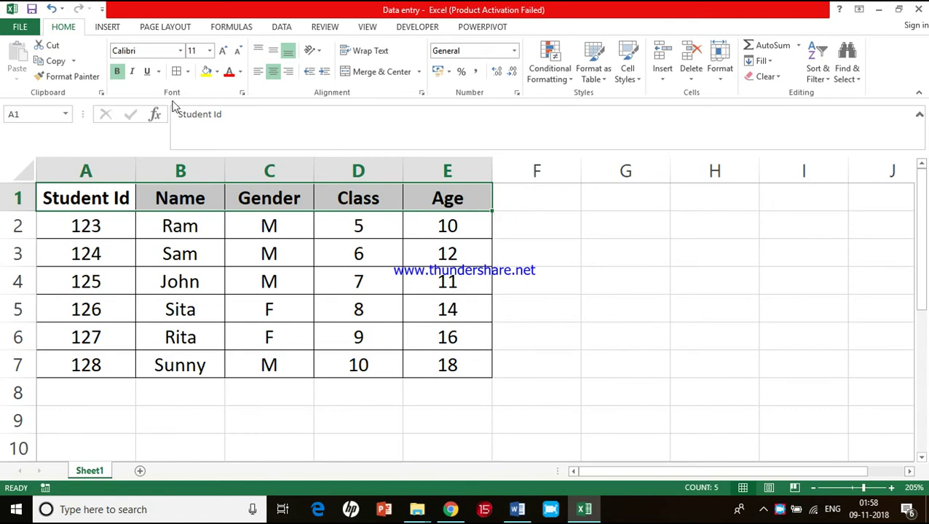
left_click(217, 72)
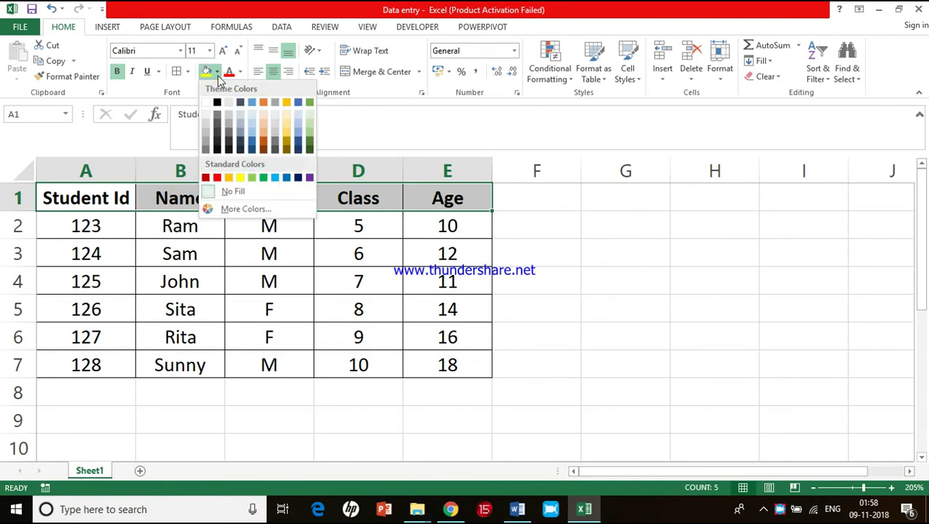
left_click(264, 135)
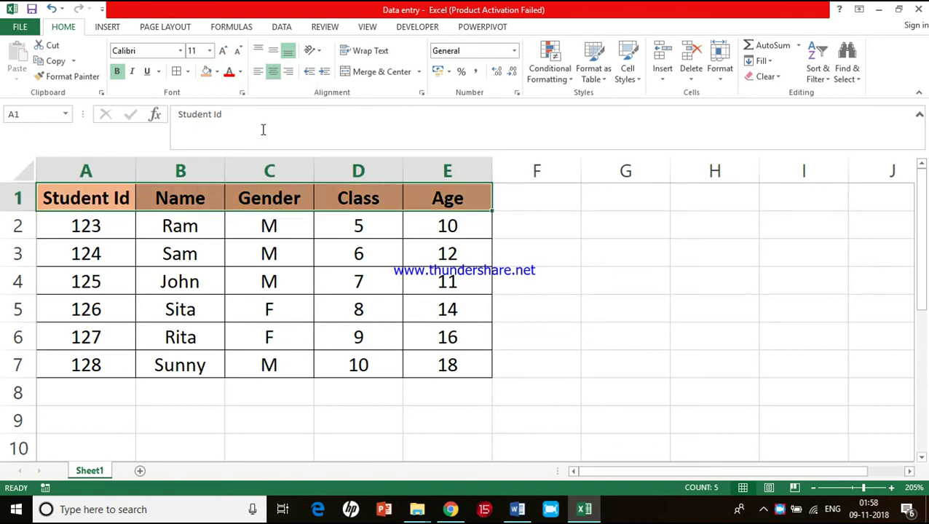
left_click(202, 226)
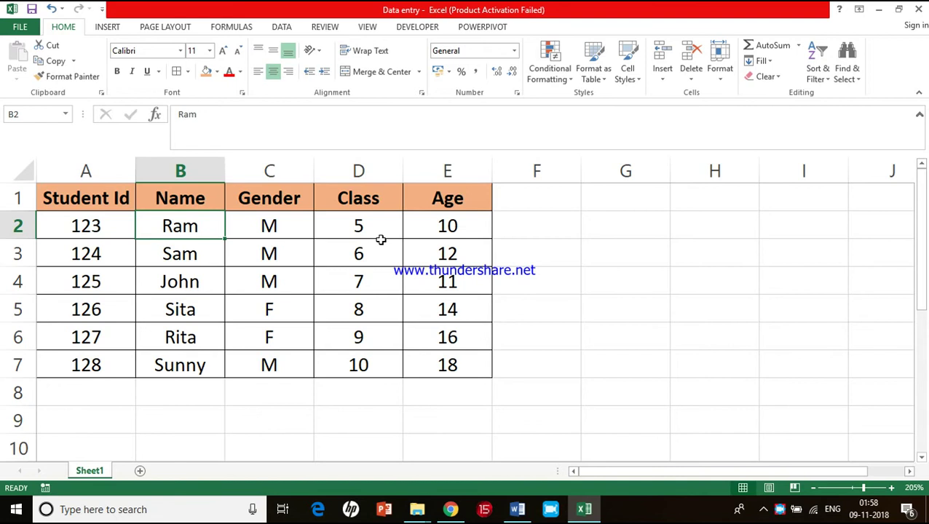
Change the font colour of the headings in A1:E1 to the standard dark blue
left_click(123, 194)
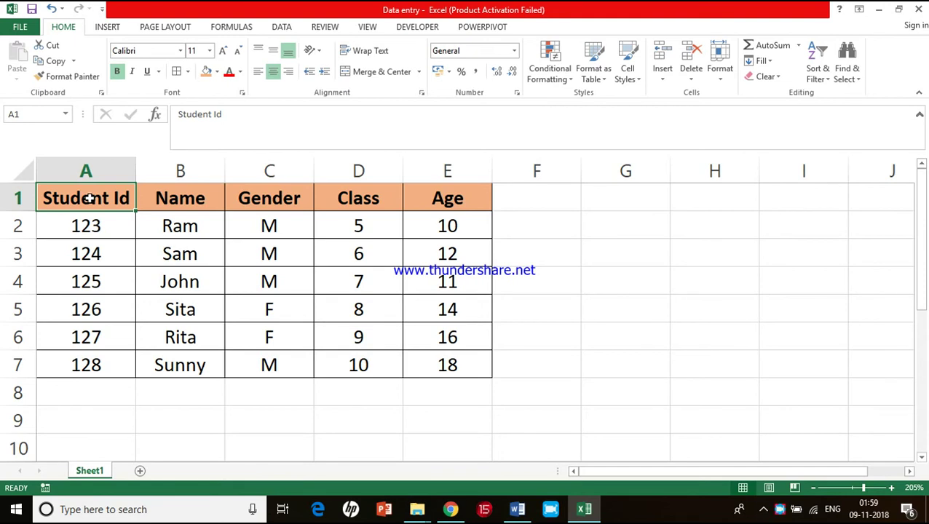
left_click_drag(99, 203, 421, 201)
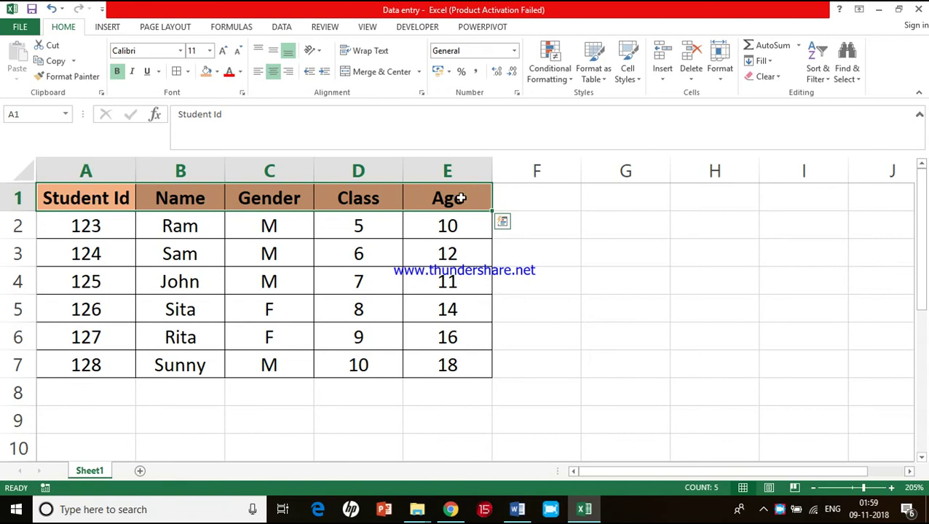
left_click(241, 72)
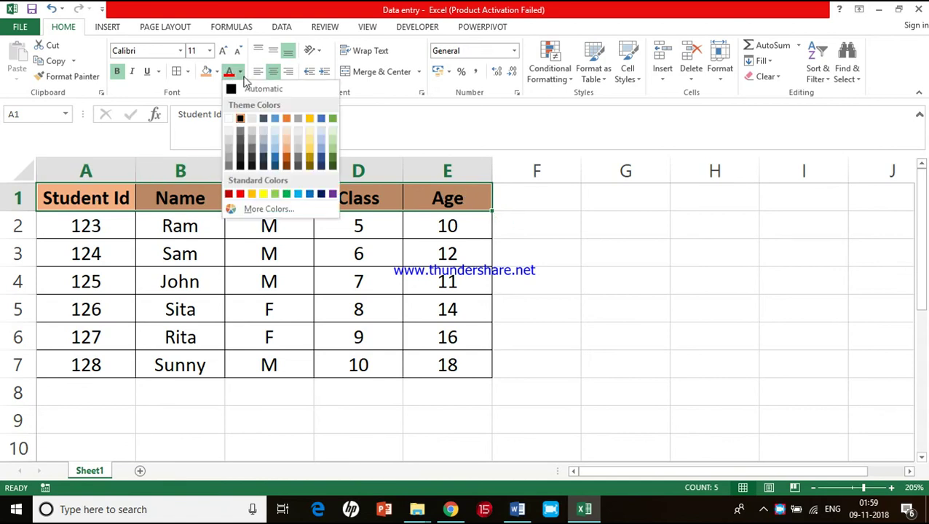
left_click(216, 91)
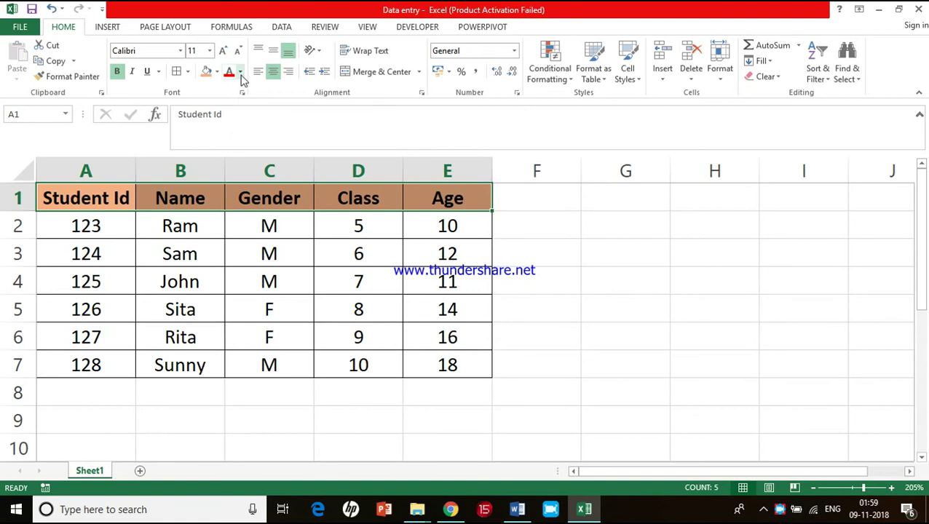
left_click(241, 73)
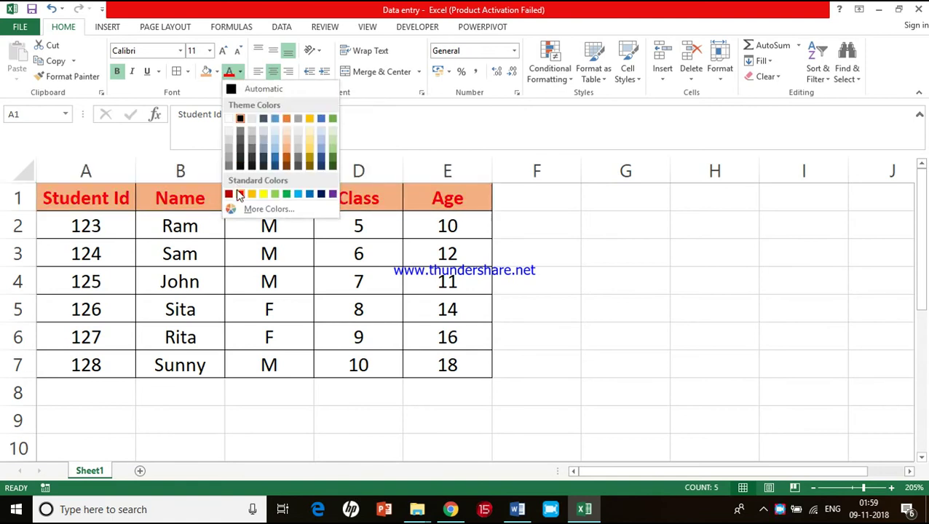
left_click(322, 195)
left_click(375, 244)
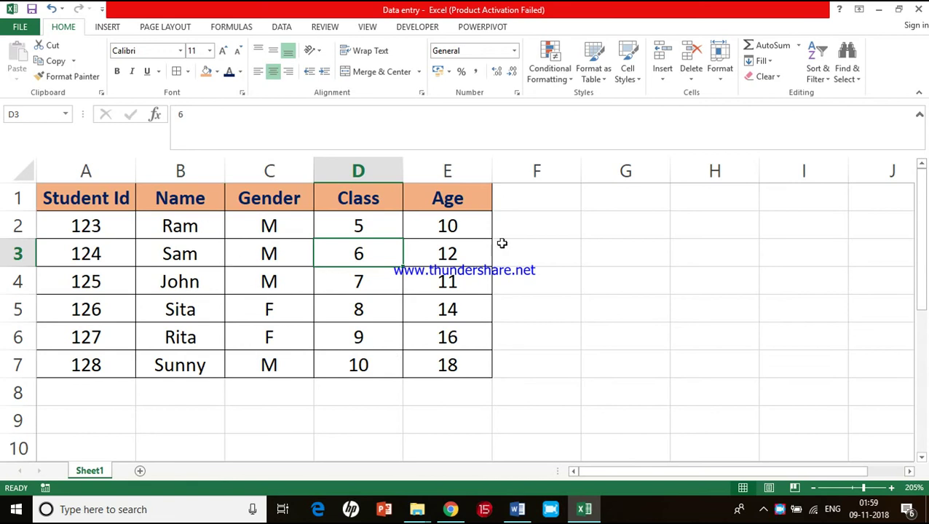
Add the headings Maths in cell F1 and Science in cell G1 beside the Age heading
left_click(526, 197)
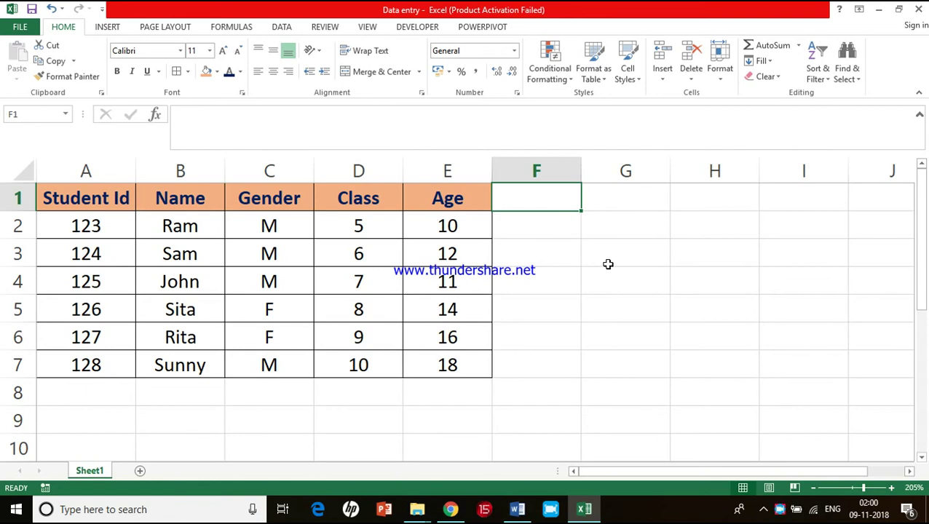
type("Maths")
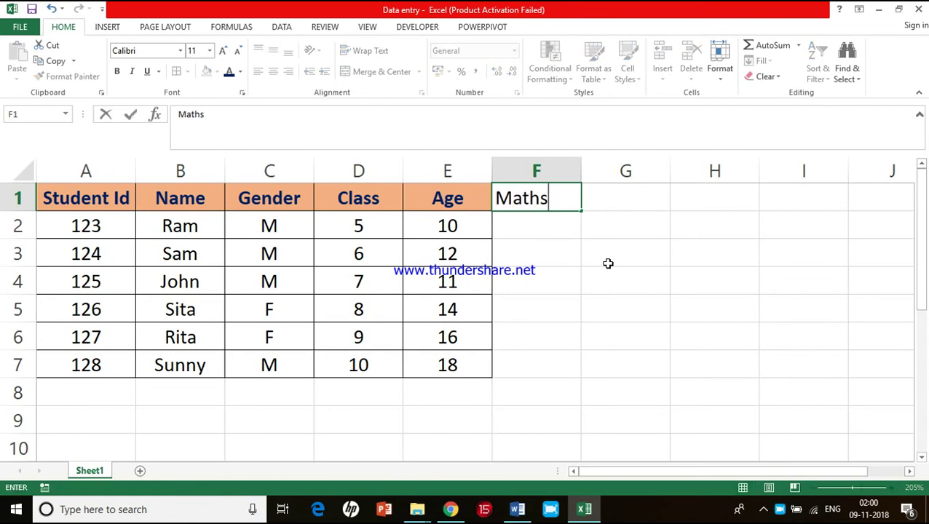
key("Tab")
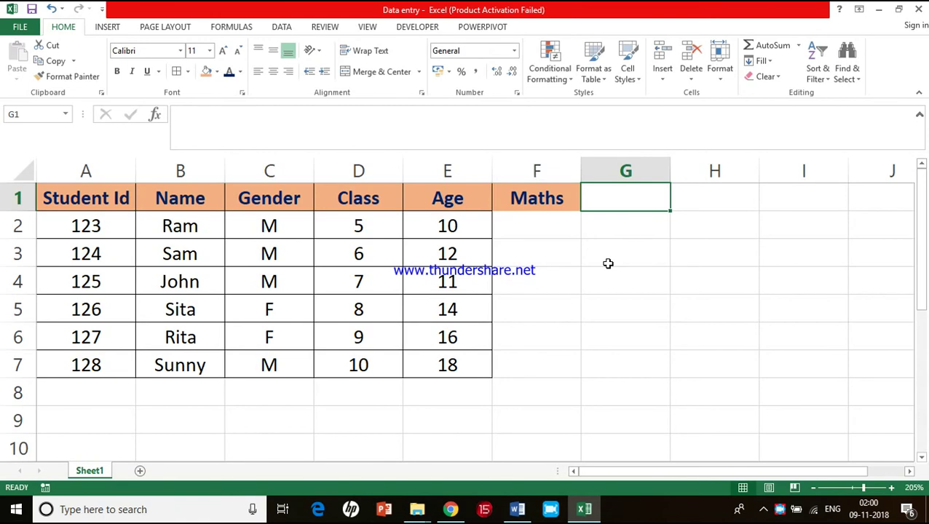
type("Sci")
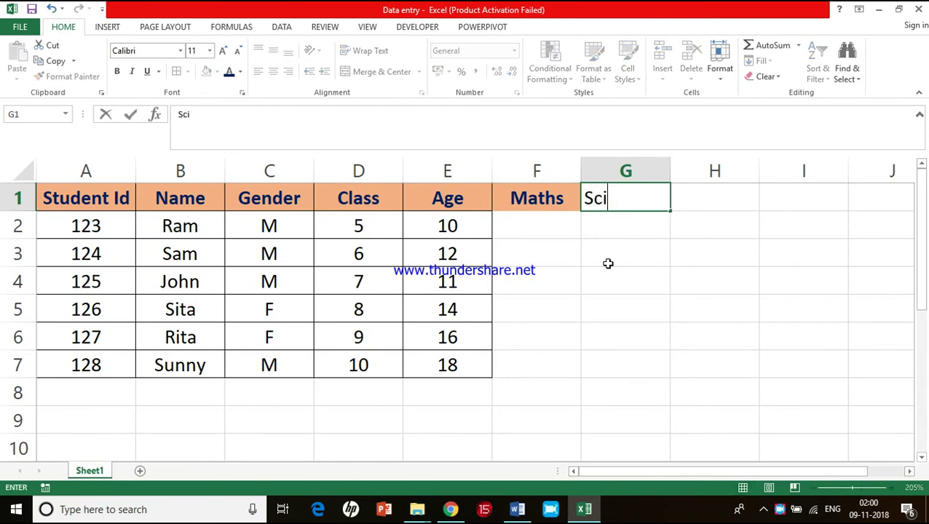
type("ence")
key("Return")
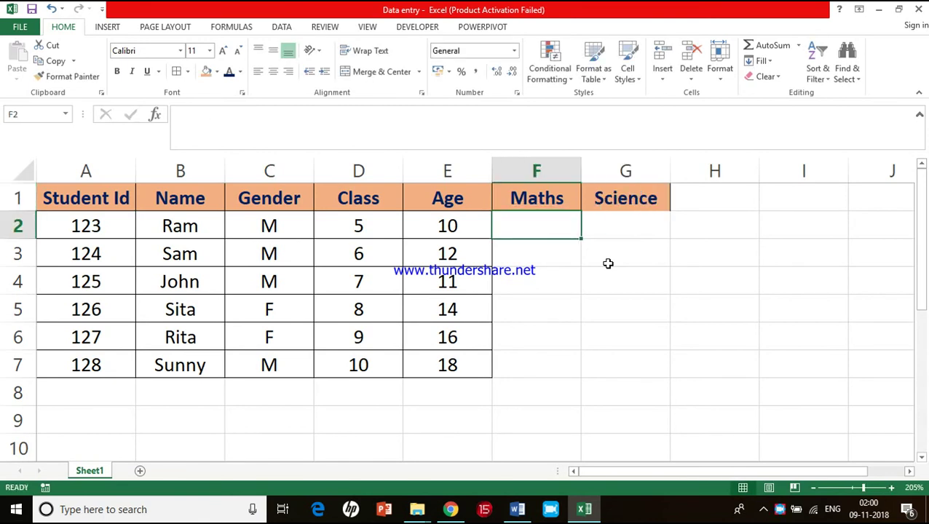
Fill the Maths column F2:F7 with the marks 50, 60, 70, 80, 90 and 100
type("50")
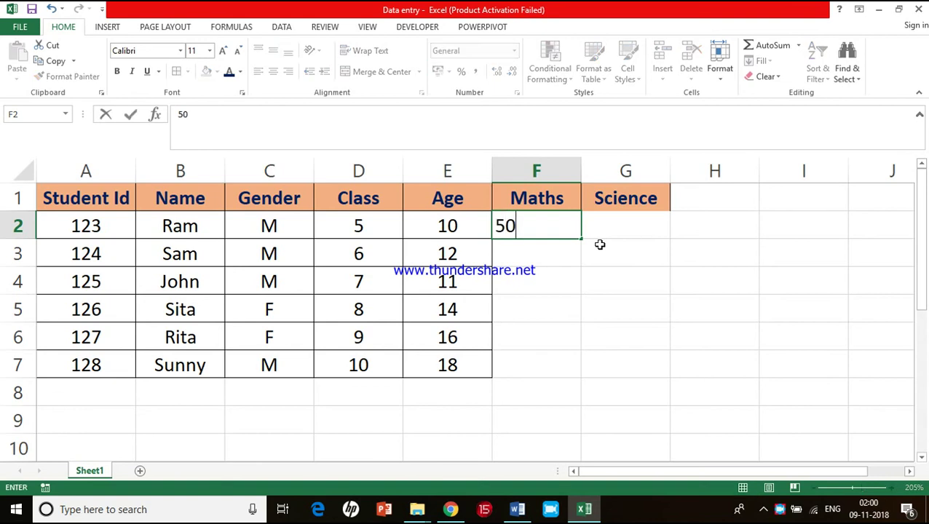
key("Return")
type("60")
key("Return")
type("70")
key("Return")
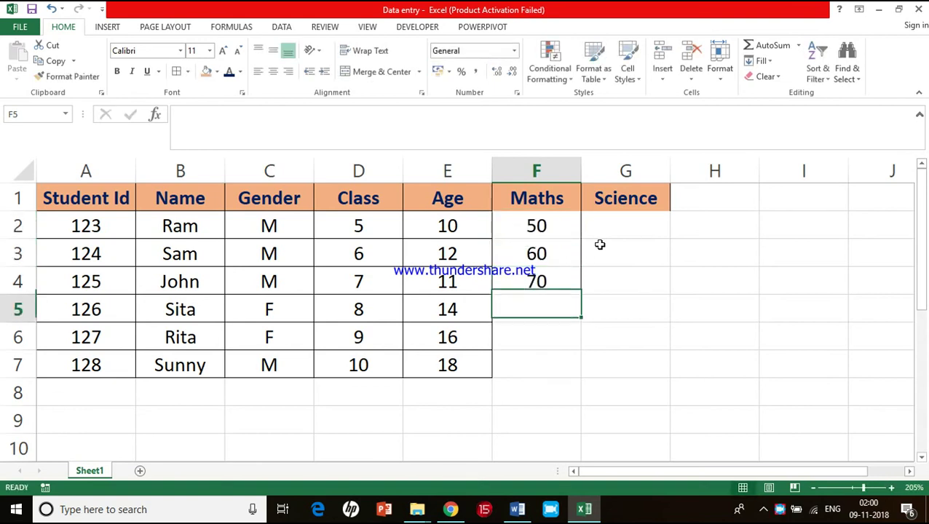
type("80")
key("Return")
type("90")
key("Return")
type("10")
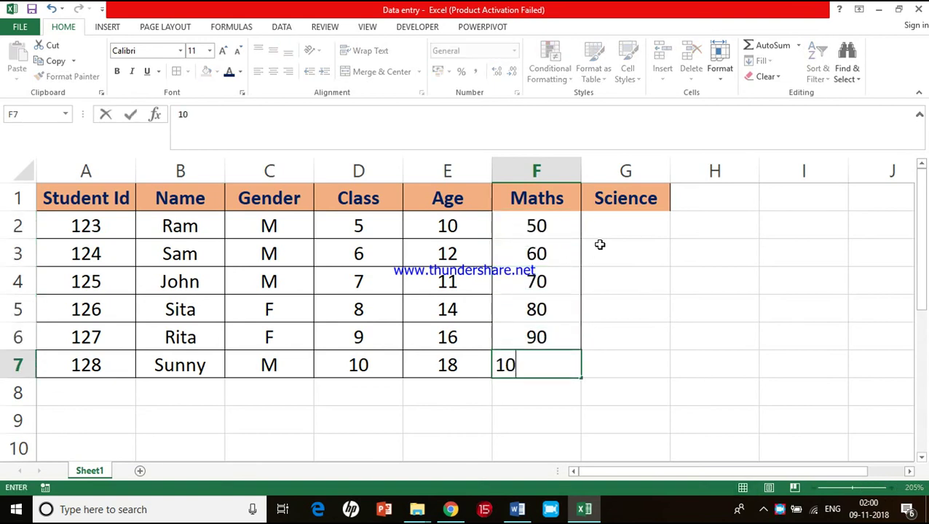
key("Return")
key("Up")
key("F2")
type("0")
key("Tab")
Fill the Science column G2:G7 with the marks 40, 50, 60, 70, 80 and 90
key("Up")
key("Up")
key("Up")
key("Up")
key("Up")
key("Up")
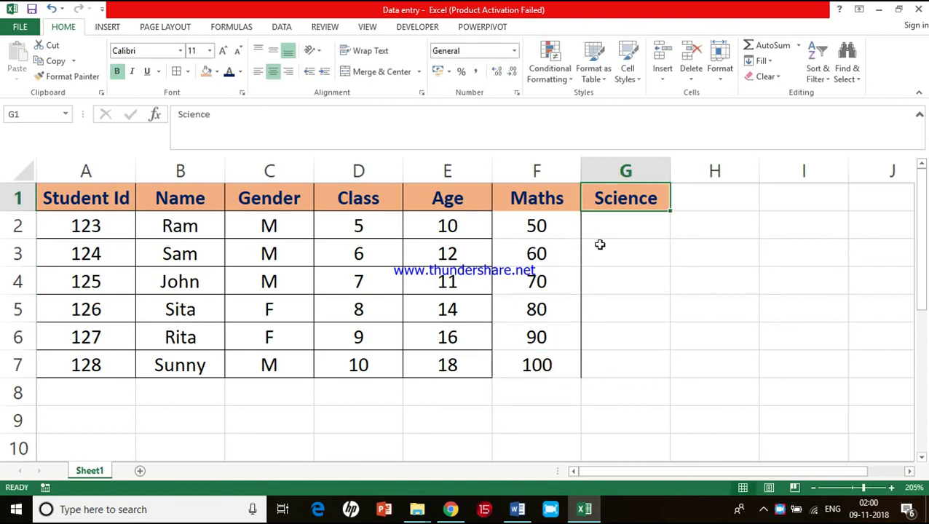
key("Down")
type("40")
key("Return")
type("50")
key("Return")
type("60")
key("Return")
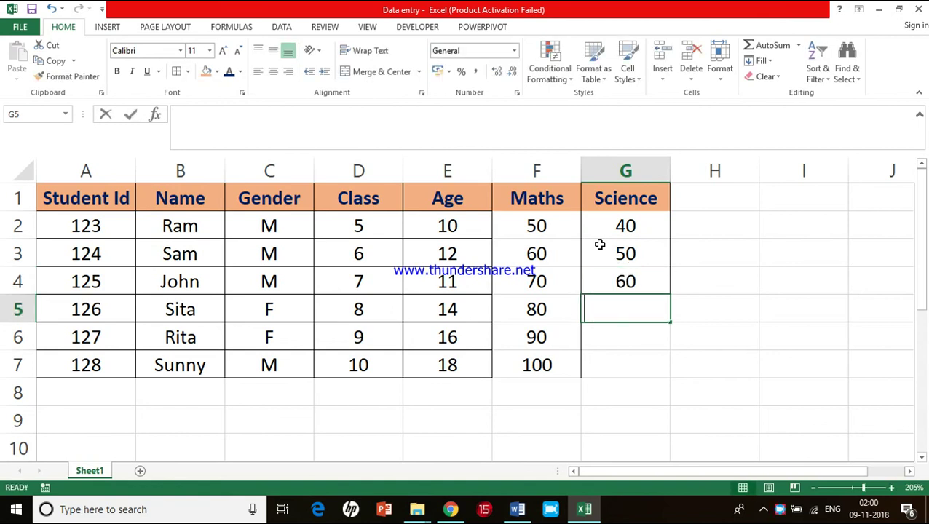
type("70")
key("Return")
type("80")
key("Return")
type("90")
key("Return")
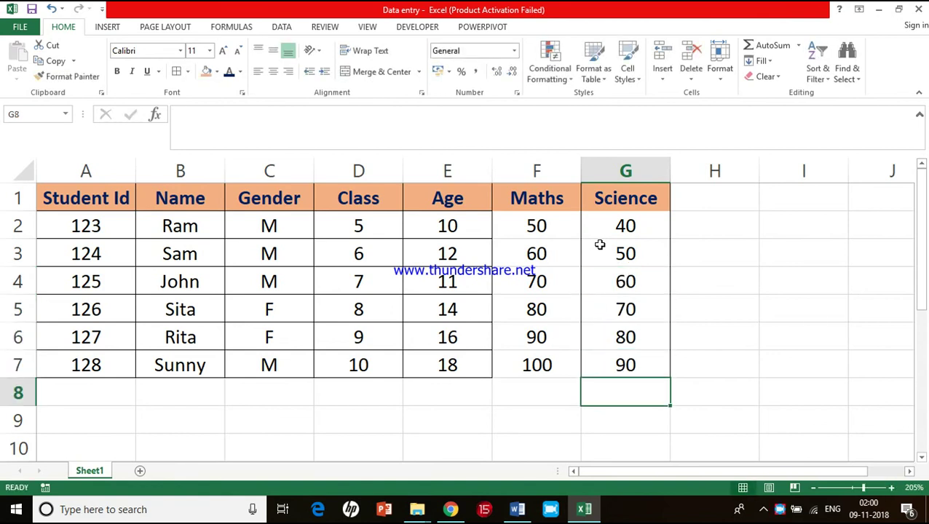
Apply borders to all cells of the Maths and Science columns in F1:G7
left_click_drag(552, 199, 603, 371)
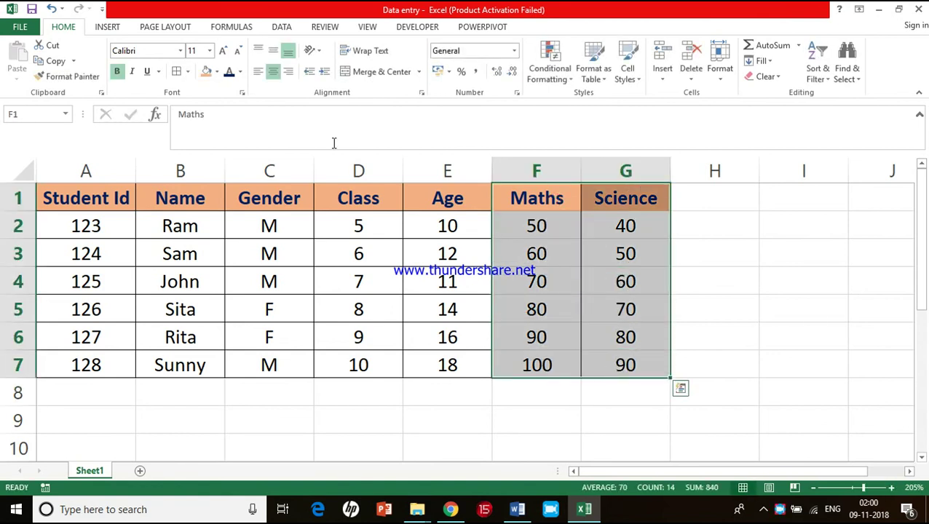
left_click(558, 272)
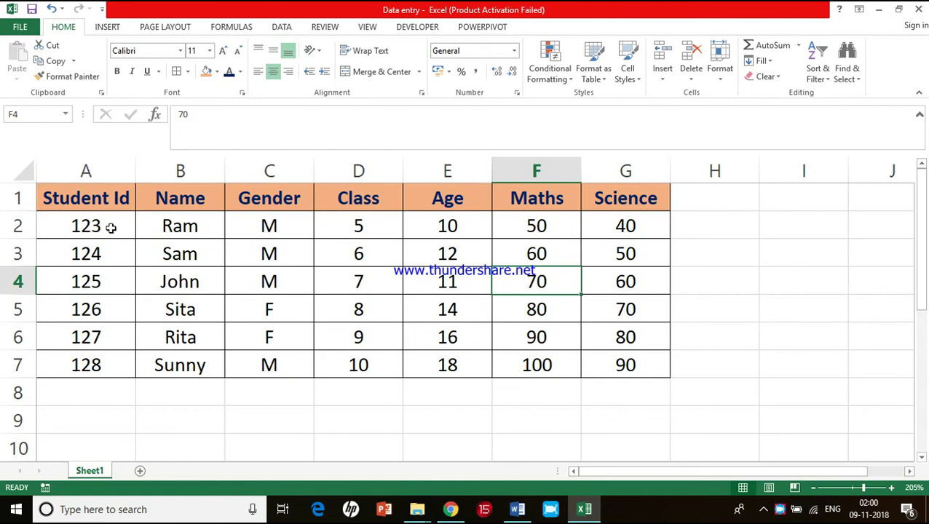
Insert an empty row above the heading row of the student table
left_click(19, 197)
right_click(20, 198)
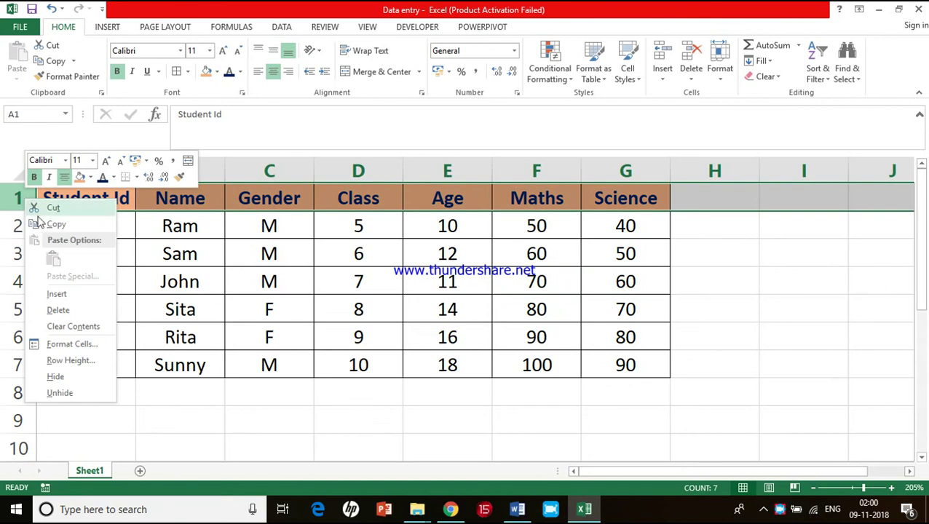
left_click(56, 297)
left_click(280, 273)
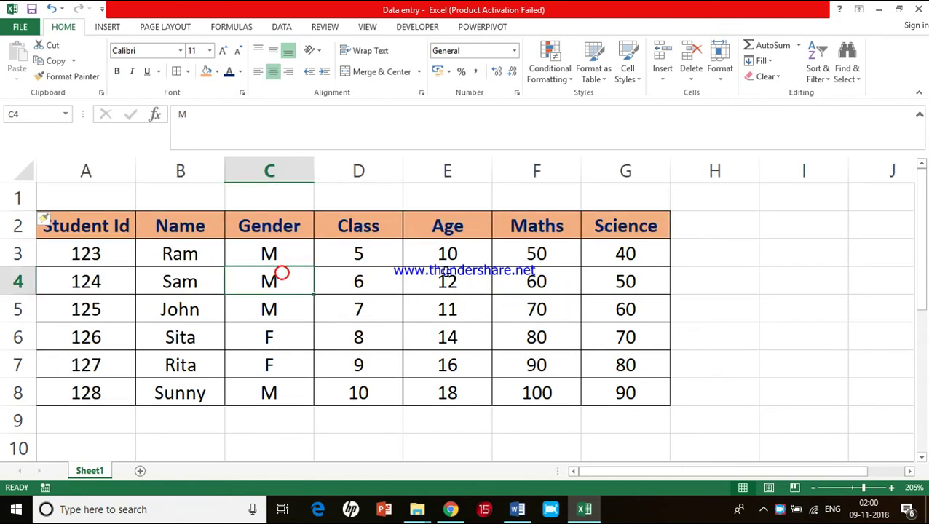
Enter the title Subject Marks in cell F1 above the Maths heading
left_click(546, 196)
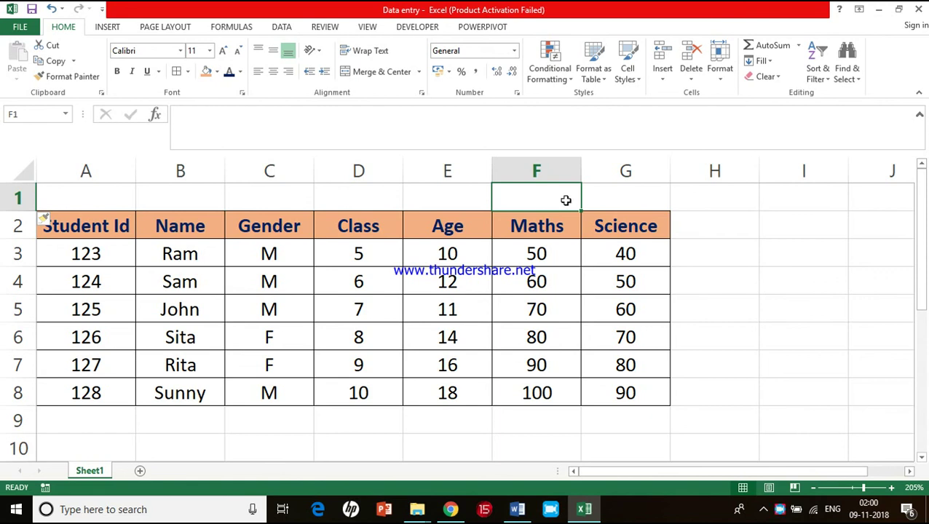
type("M")
key("BackSpace")
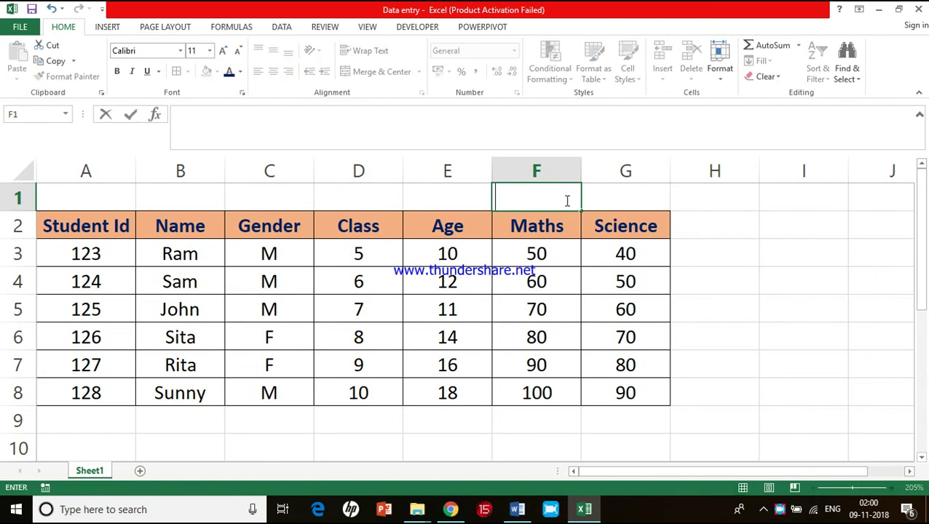
type("Subj")
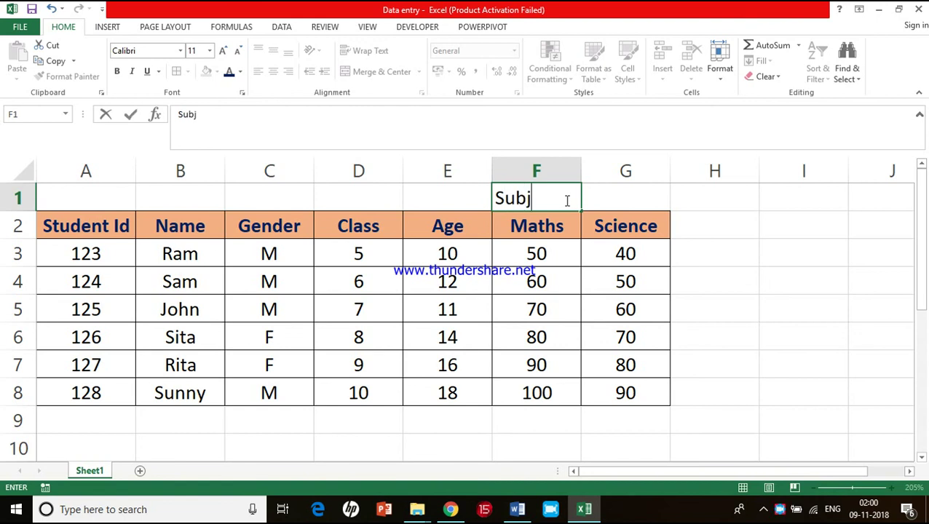
type("ect Marks")
key("Return")
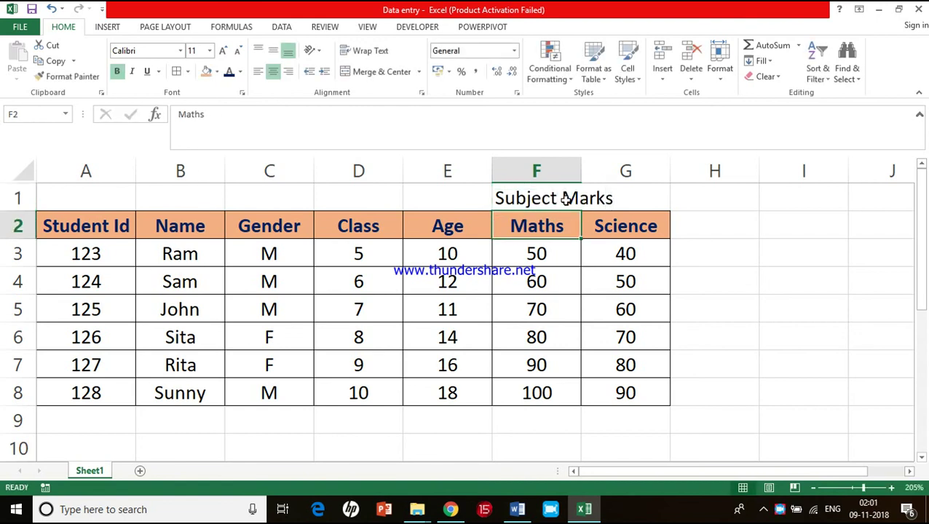
Merge and center cells F1:G1 so the Subject Marks title spans the Maths and Science columns
left_click(537, 196)
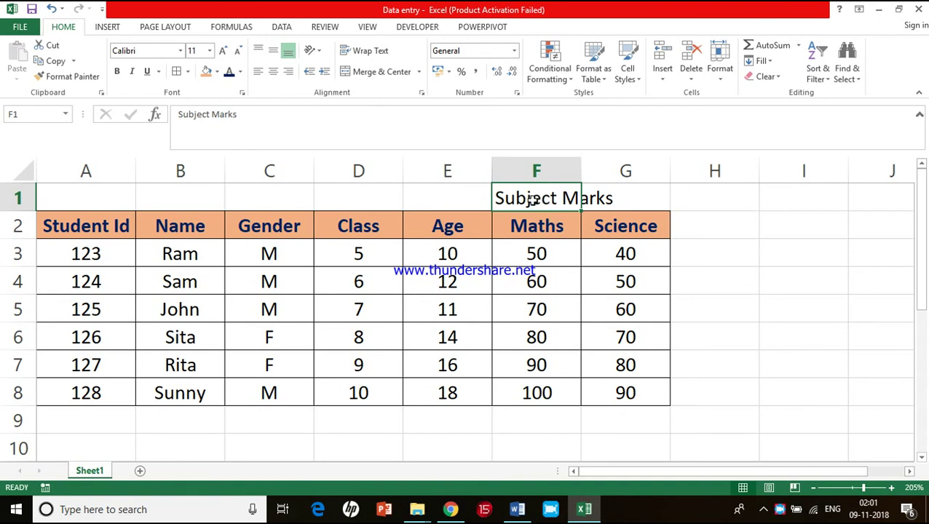
left_click_drag(532, 201, 606, 196)
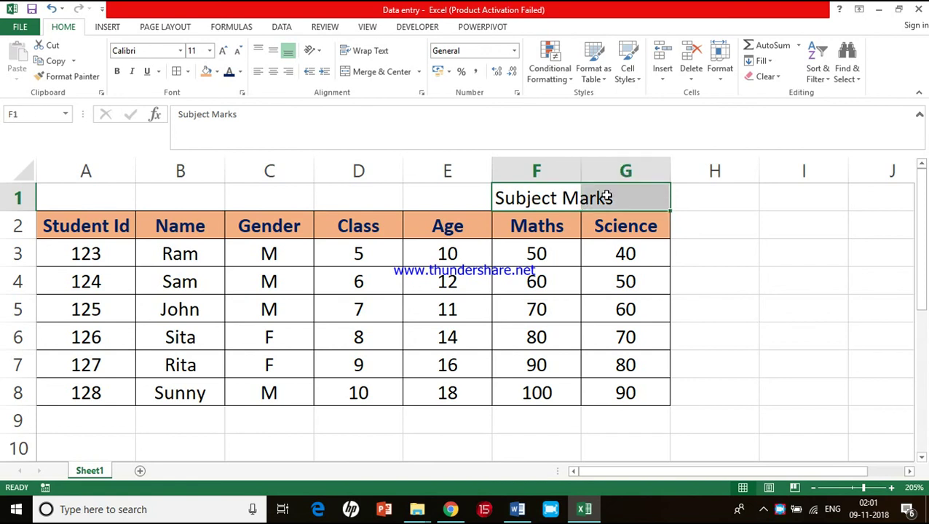
left_click(386, 73)
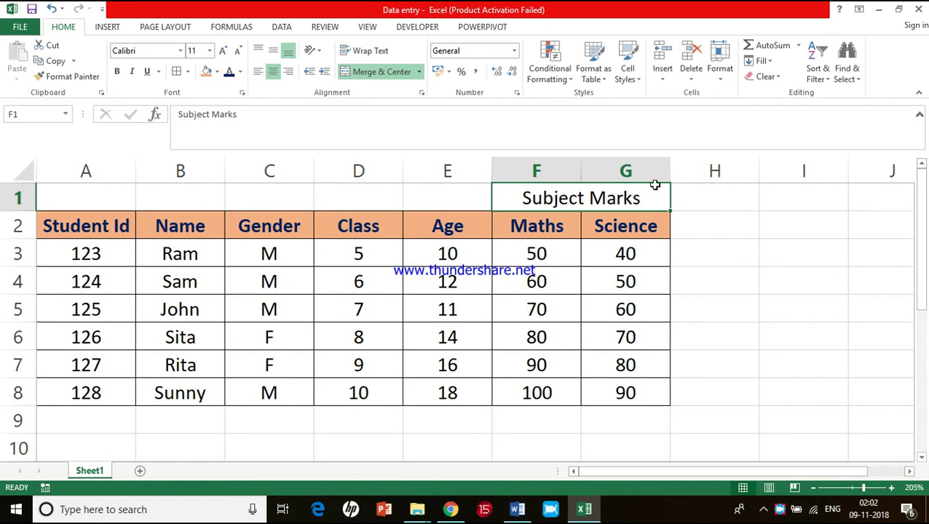
Fill the merged Subject Marks cell with a light blue-grey theme colour and save the workbook
left_click(217, 71)
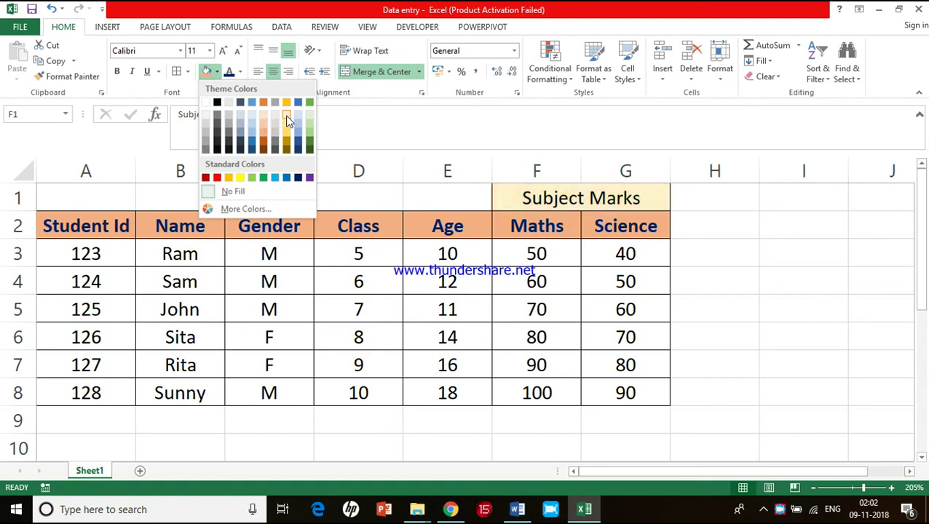
left_click(240, 122)
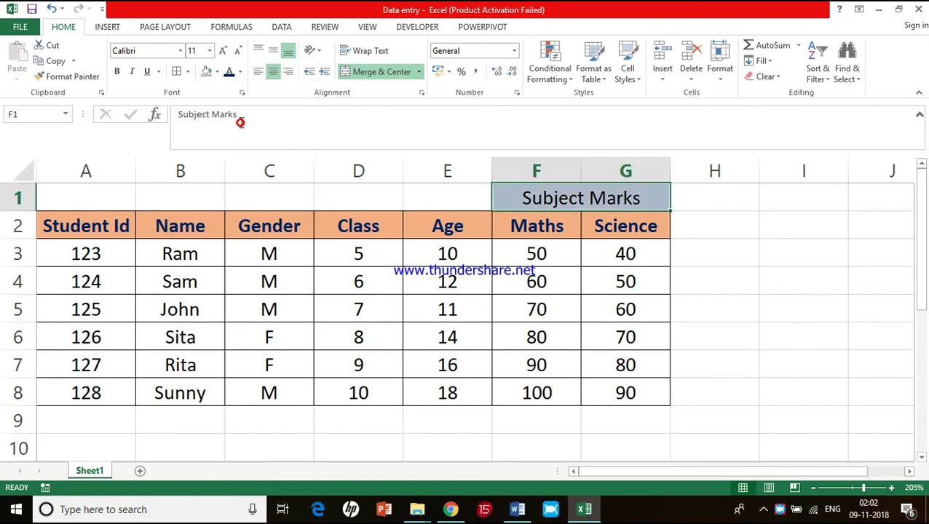
left_click(564, 248)
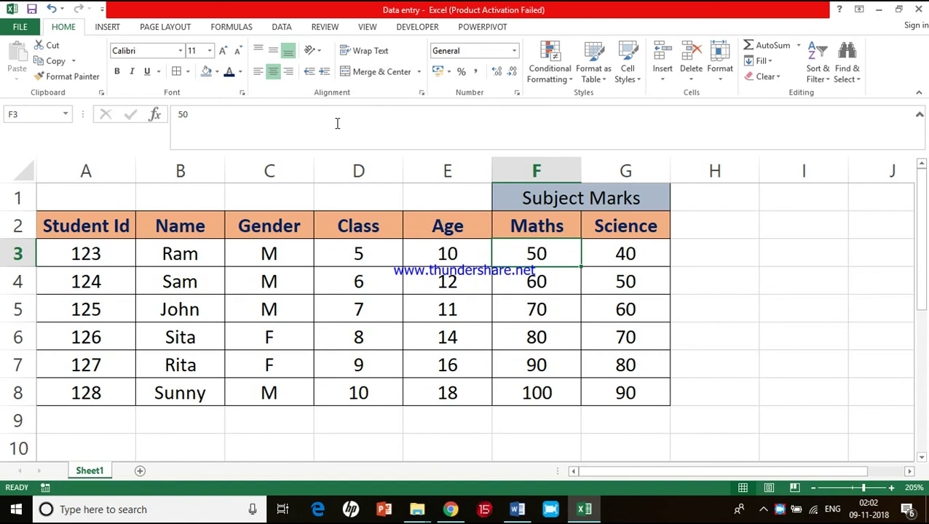
left_click(32, 10)
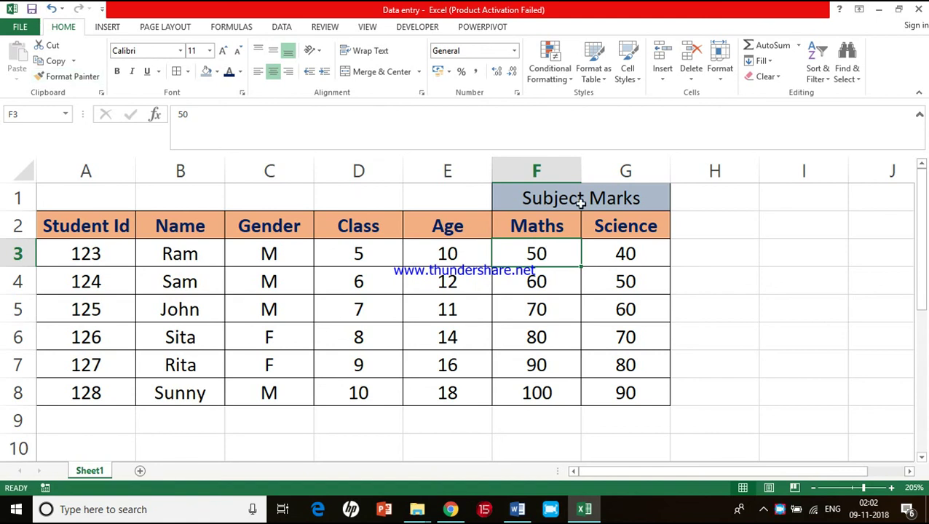